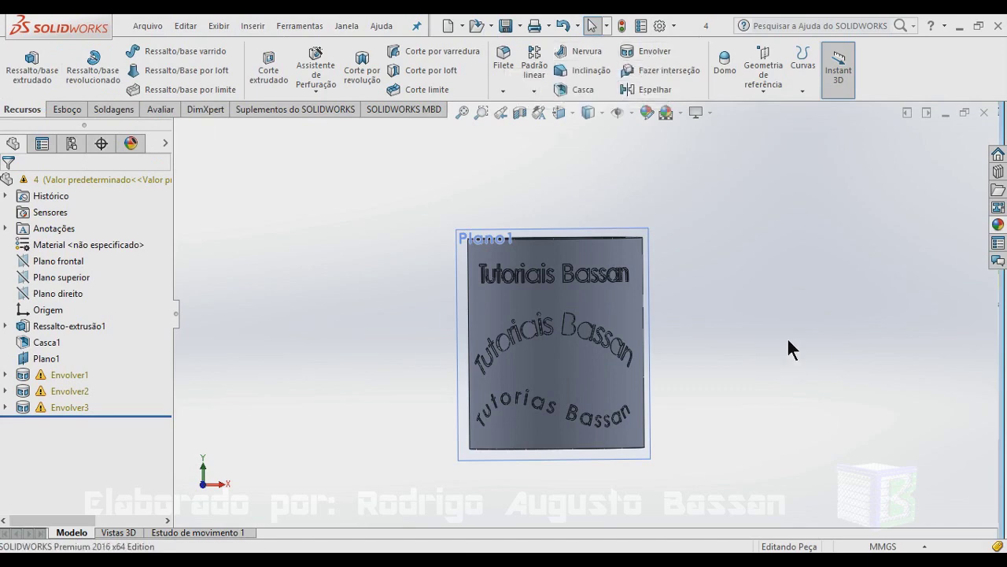
Orbit and zoom around the mug, viewing the wrapped text straight on via Plano1 and up close
middle_click_drag(783, 327, 606, 327)
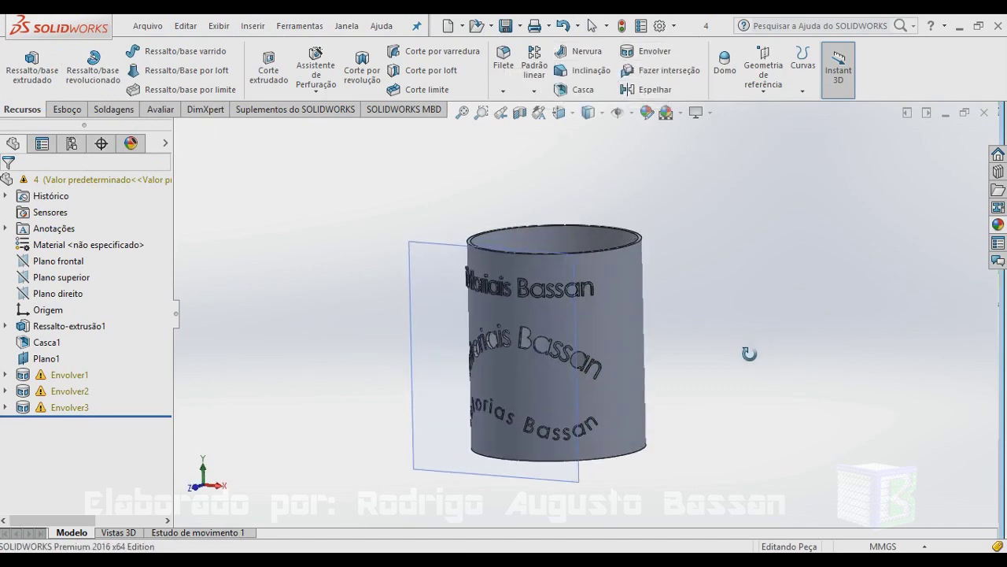
scroll(606, 327, "down", 3)
mouse_move(607, 319)
middle_mouse_down()
mouse_move(560, 317)
mouse_move(590, 300)
mouse_move(543, 302)
mouse_move(572, 300)
middle_mouse_up()
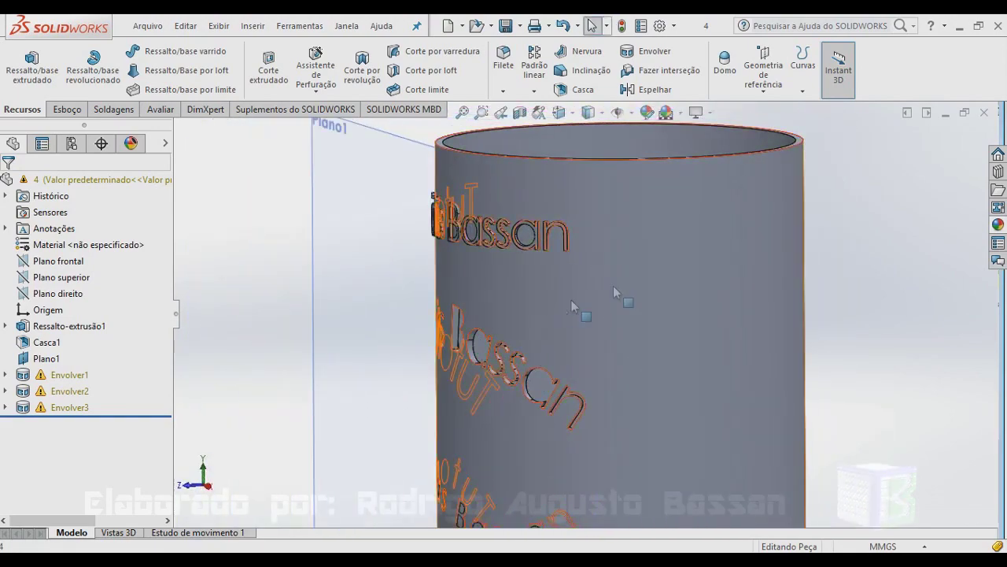
scroll(612, 340, "up", 3)
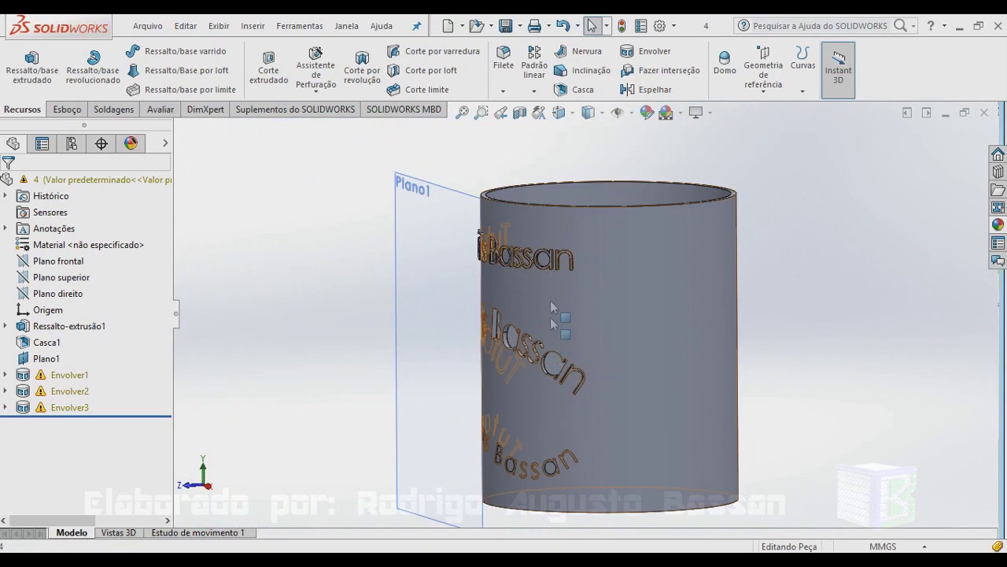
mouse_move(814, 406)
middle_mouse_down()
mouse_move(936, 382)
mouse_move(827, 382)
mouse_move(892, 382)
mouse_move(908, 400)
mouse_move(877, 396)
mouse_move(900, 405)
middle_mouse_up()
key("ctrl+8")
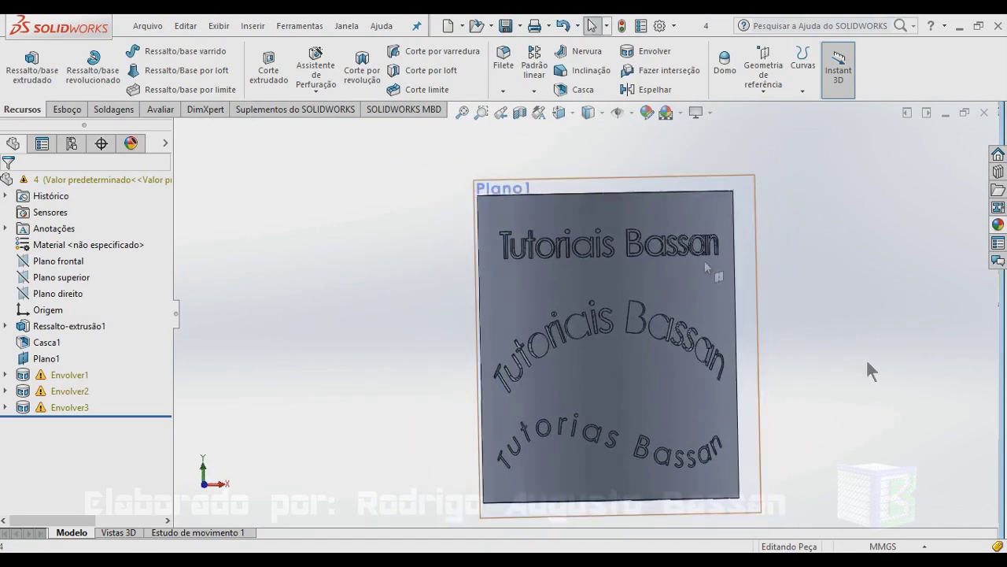
scroll(672, 252, "down", 5)
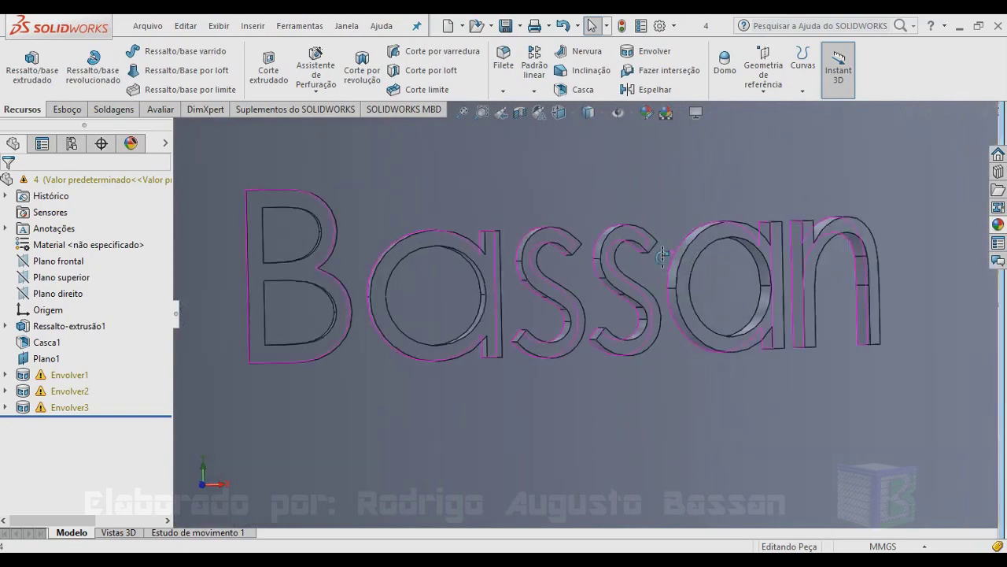
key("ctrl+shift+z")
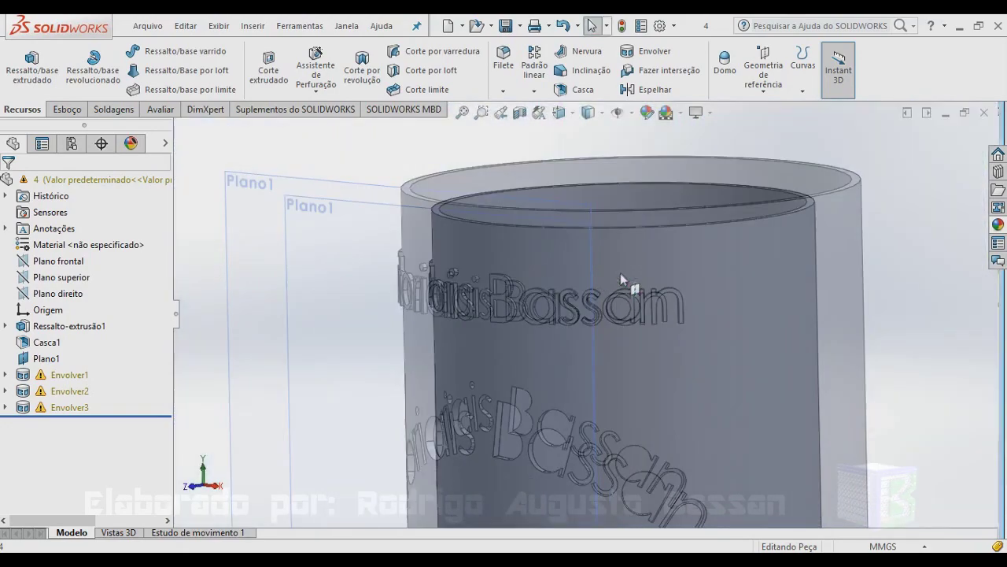
scroll(554, 447, "down", 3)
scroll(519, 394, "down", 3)
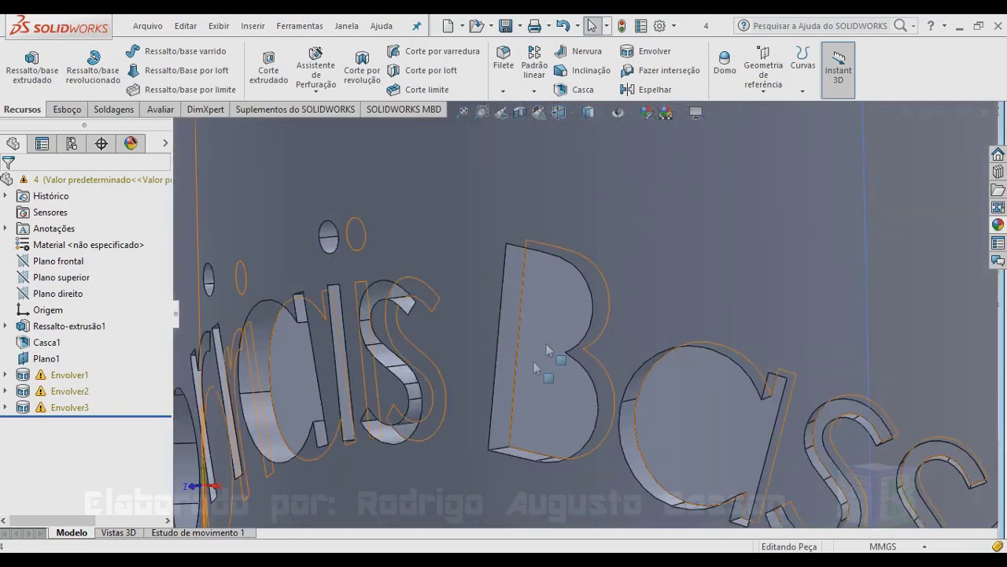
middle_click_drag(525, 344, 591, 352)
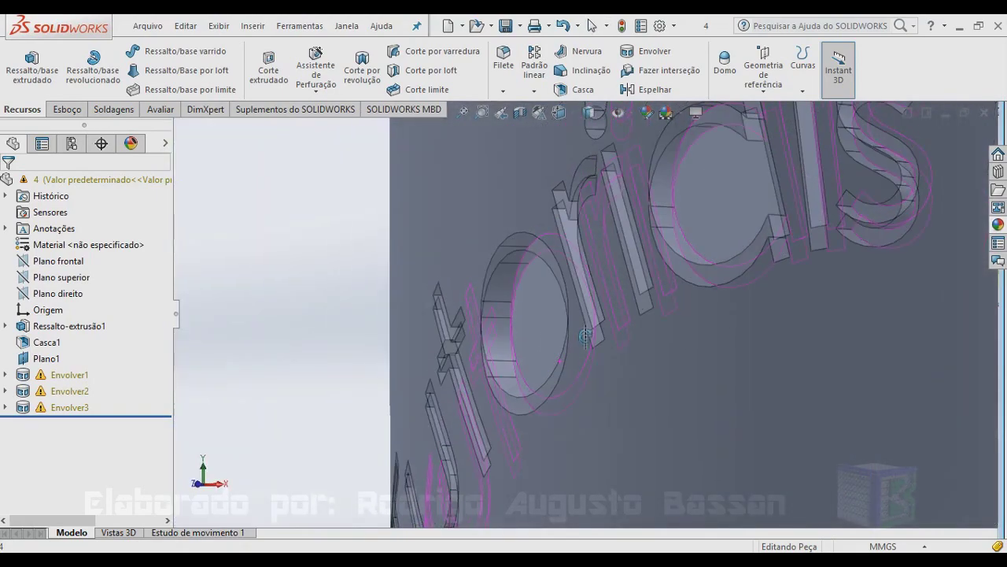
key("ctrl+shift+z")
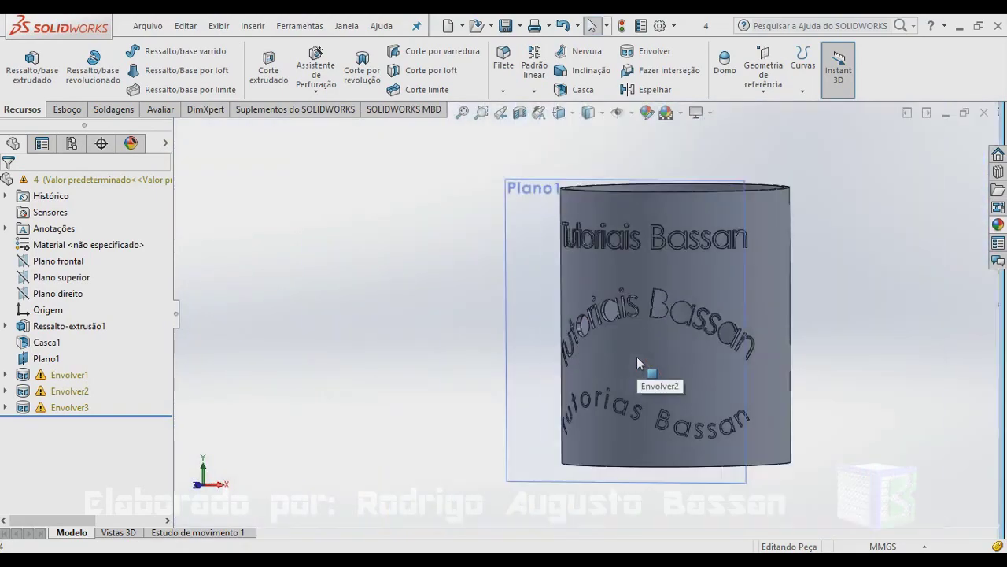
Orbit and zoom the mug through elevated, side and straight front views
mouse_move(831, 306)
middle_mouse_down()
mouse_move(821, 321)
mouse_move(831, 330)
middle_mouse_up()
scroll(729, 423, "down", 3)
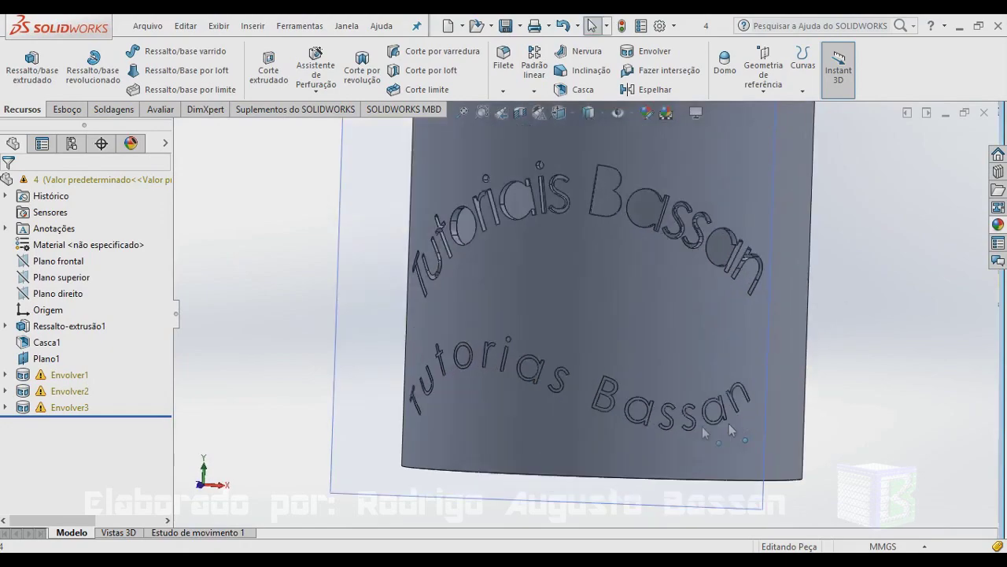
scroll(678, 403, "down", 3)
scroll(678, 403, "down", 3)
scroll(652, 348, "down", 3)
scroll(632, 336, "down", 3)
mouse_move(603, 339)
middle_mouse_down()
mouse_move(519, 351)
mouse_move(592, 352)
middle_mouse_up()
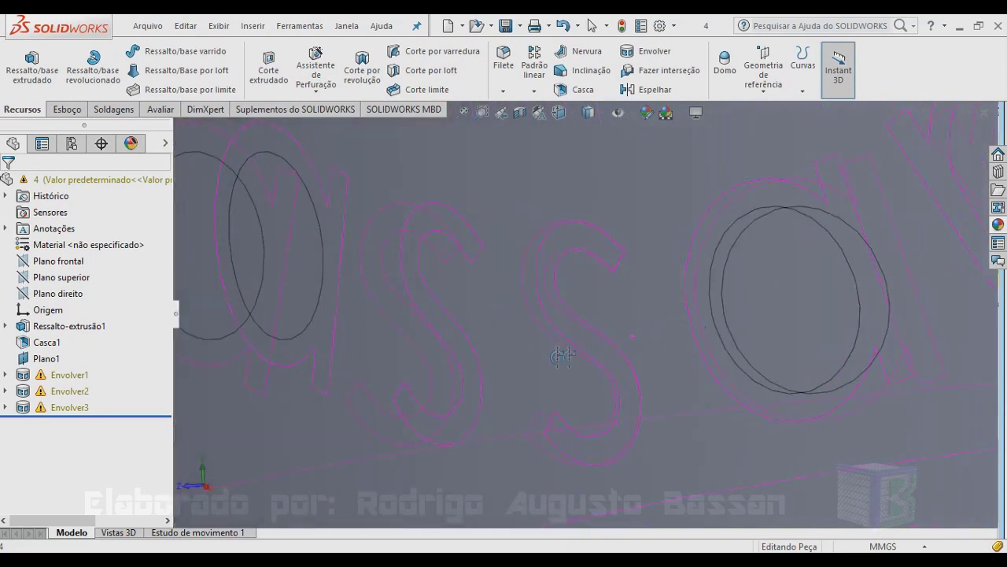
scroll(658, 352, "up", 2)
scroll(658, 352, "up", 3)
scroll(658, 353, "up", 2)
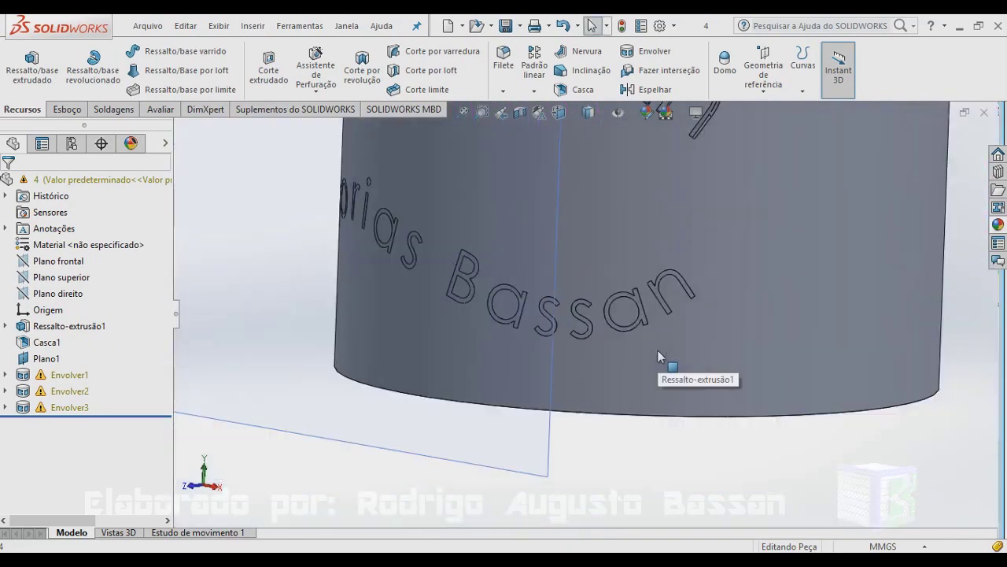
scroll(658, 352, "up", 2)
scroll(658, 354, "up", 2)
mouse_move(634, 311)
middle_mouse_down()
mouse_move(671, 273)
mouse_move(683, 281)
mouse_move(603, 196)
middle_mouse_up()
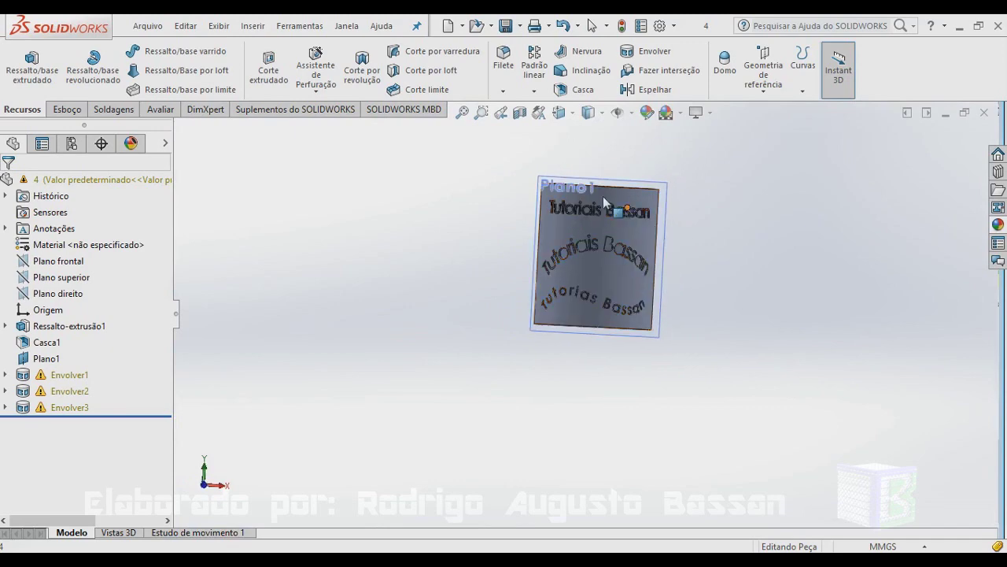
scroll(602, 203, "down", 3)
scroll(637, 246, "down", 2)
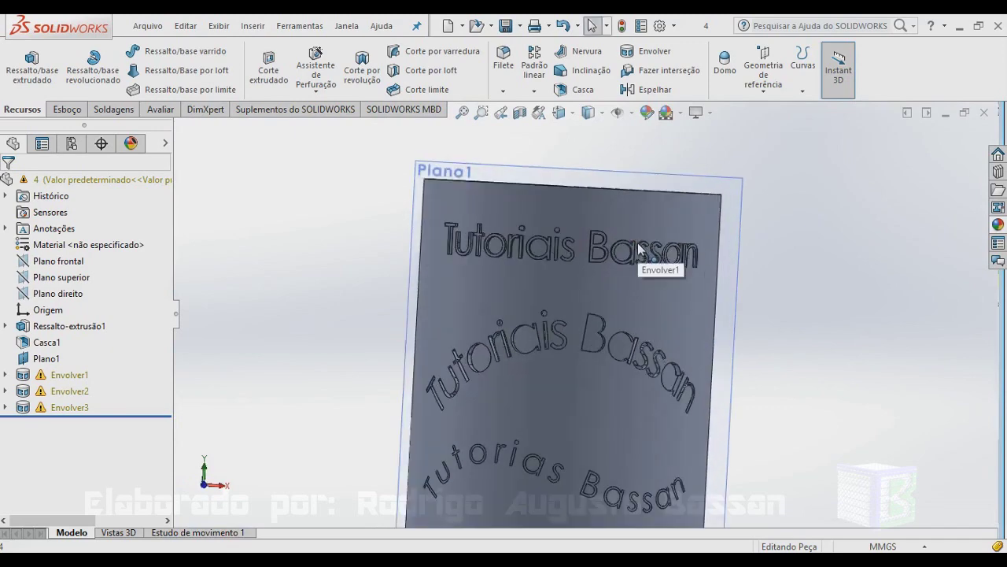
middle_click_drag(663, 299, 673, 325)
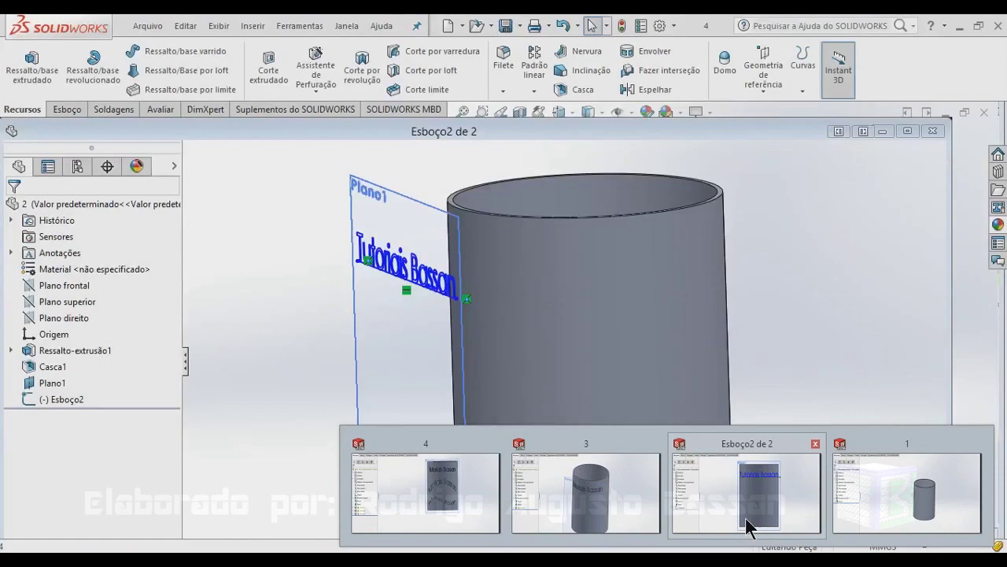
Inspect the flat Tutoriais Bassan sketch in the Esboço2 window, then switch to document 3
left_click(745, 518)
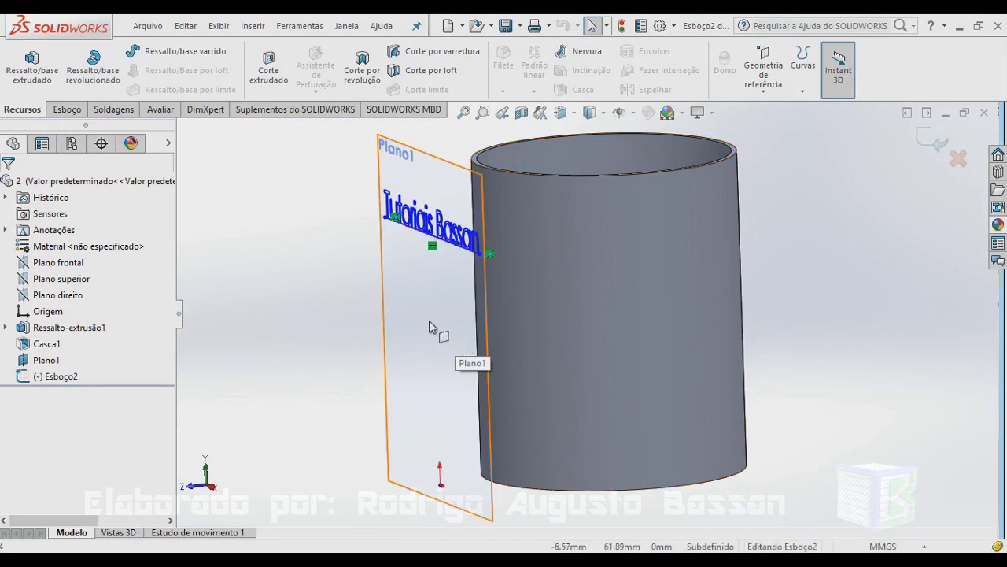
scroll(491, 270, "down", 1)
scroll(491, 272, "down", 2)
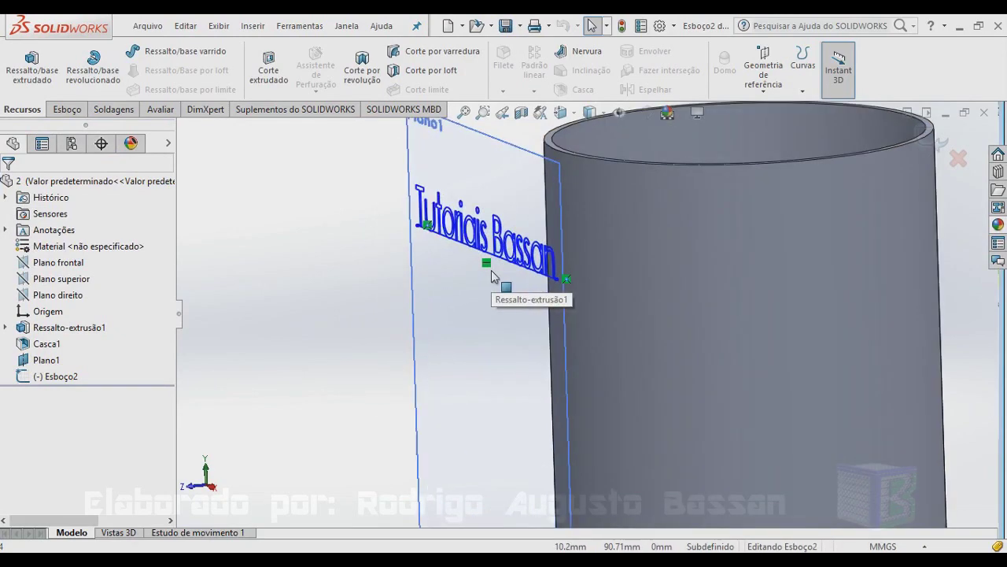
scroll(493, 274, "down", 1)
mouse_move(493, 267)
middle_mouse_down()
mouse_move(534, 233)
mouse_move(543, 261)
middle_mouse_up()
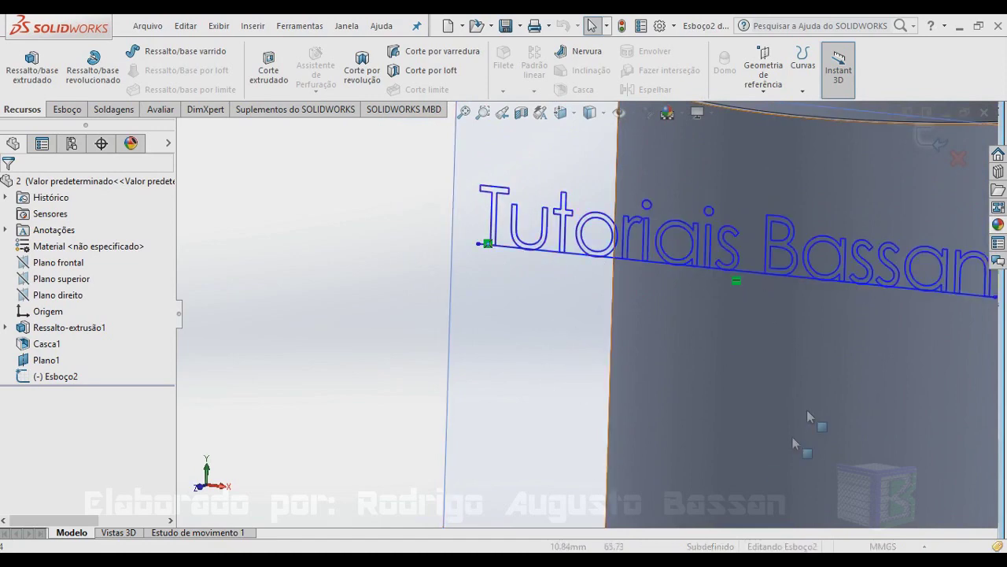
key("ctrl+7")
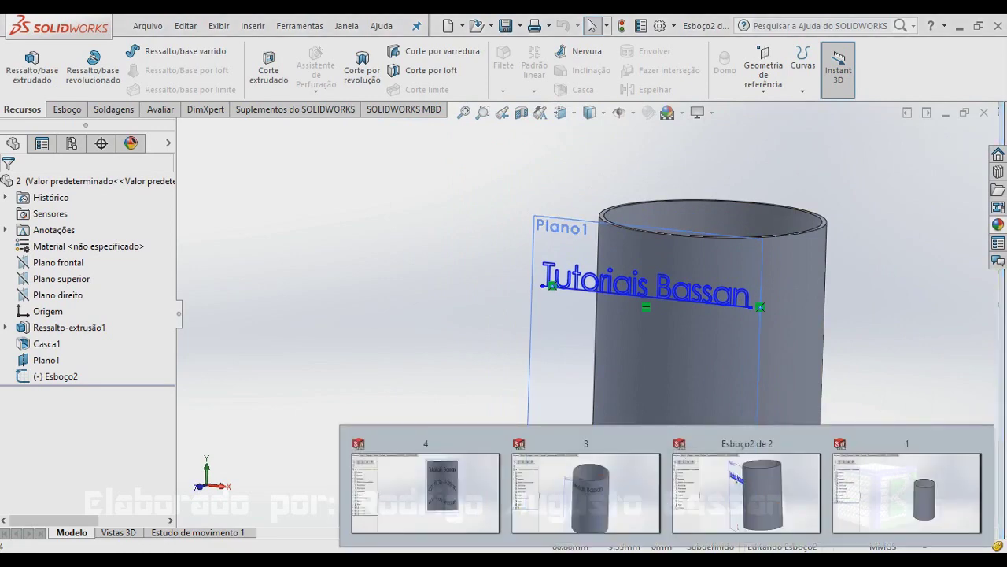
left_click(600, 494)
left_click(599, 494)
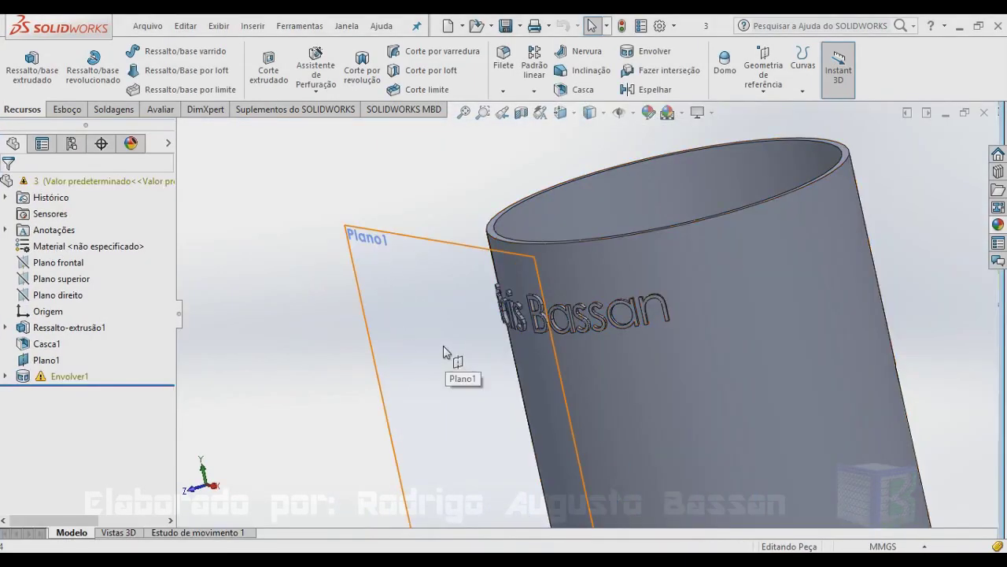
left_click(418, 316)
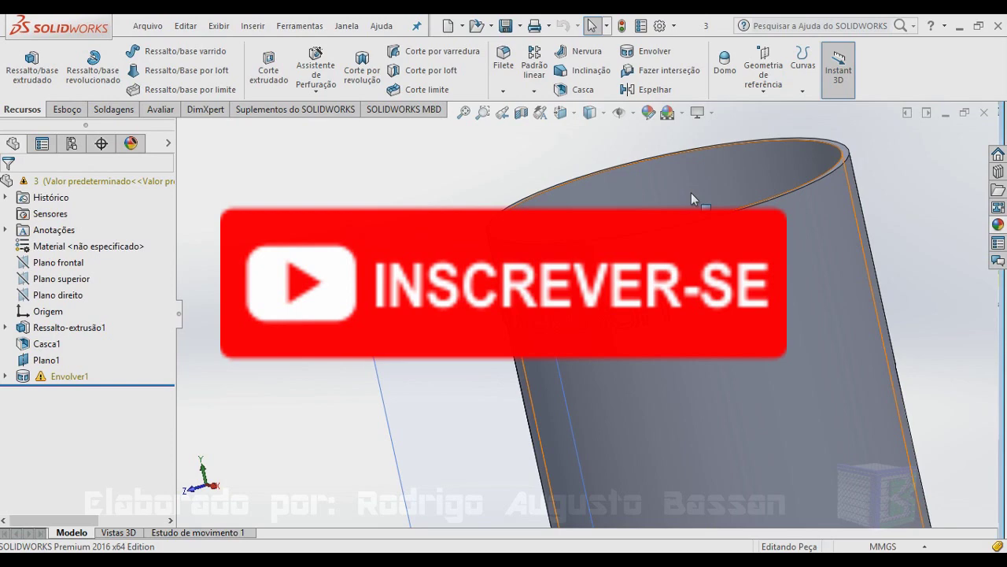
scroll(690, 193, "down", 2)
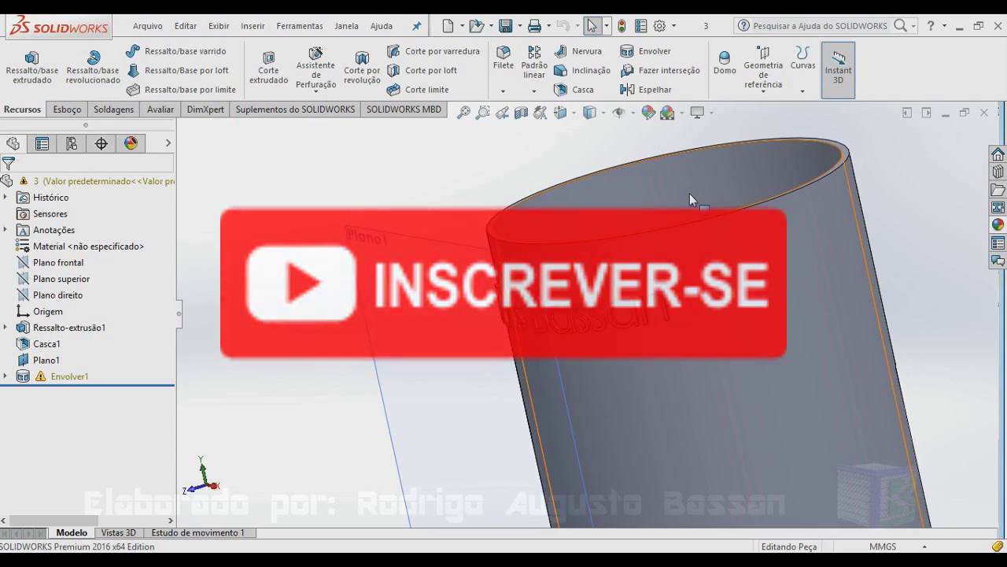
scroll(697, 195, "down", 2)
scroll(696, 195, "up", 4)
scroll(696, 196, "up", 2)
scroll(670, 314, "up", 2)
mouse_move(661, 320)
middle_mouse_down()
mouse_move(713, 283)
mouse_move(735, 337)
middle_mouse_up()
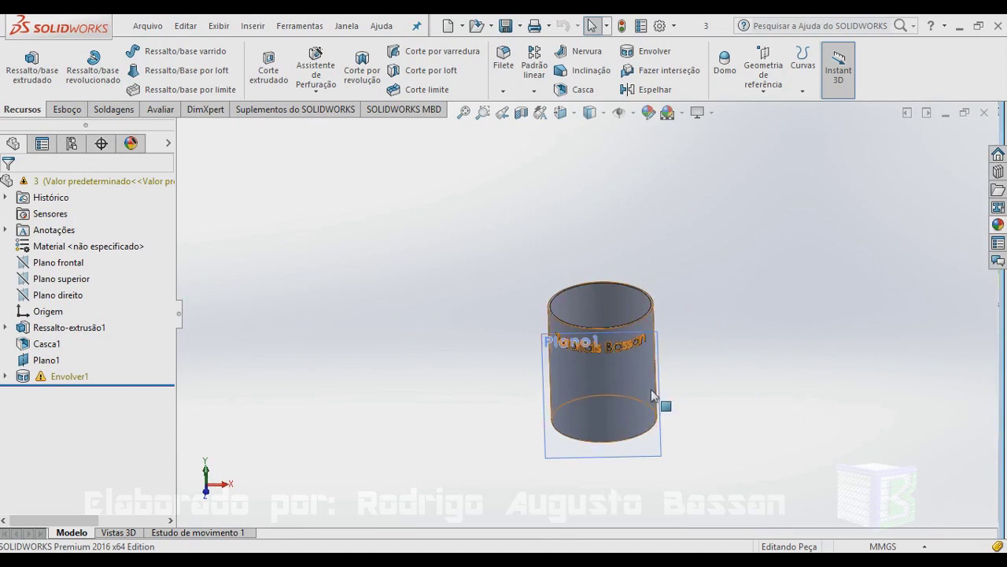
mouse_move(690, 372)
middle_mouse_down()
mouse_move(655, 360)
mouse_move(693, 370)
middle_mouse_up()
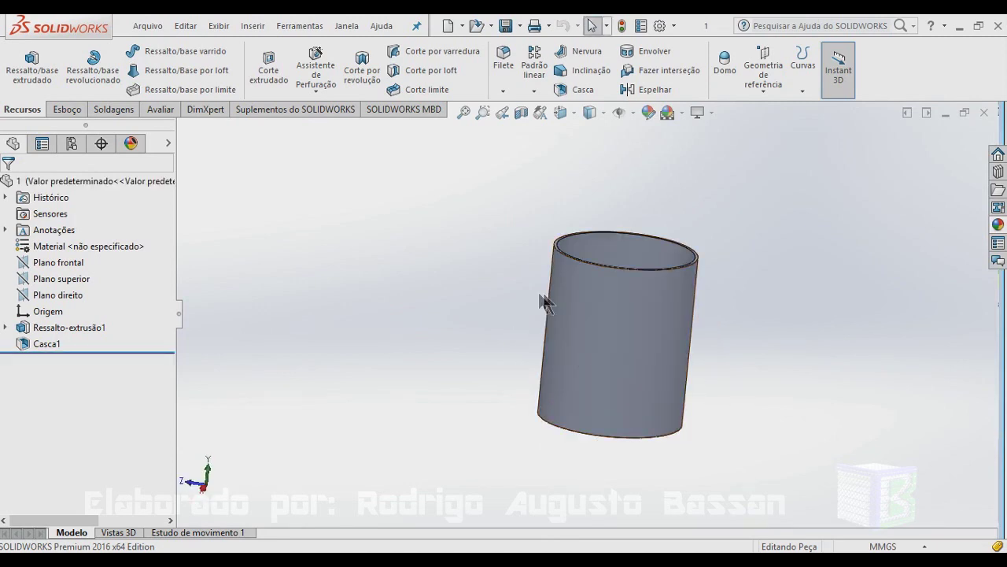
Create reference plane Plano1 offset 70 mm from Plano frontal
mouse_move(664, 240)
middle_mouse_down()
mouse_move(690, 411)
mouse_move(698, 214)
mouse_move(653, 171)
mouse_move(693, 229)
mouse_move(686, 427)
mouse_move(674, 239)
mouse_move(684, 304)
mouse_move(685, 225)
mouse_move(748, 315)
middle_mouse_up()
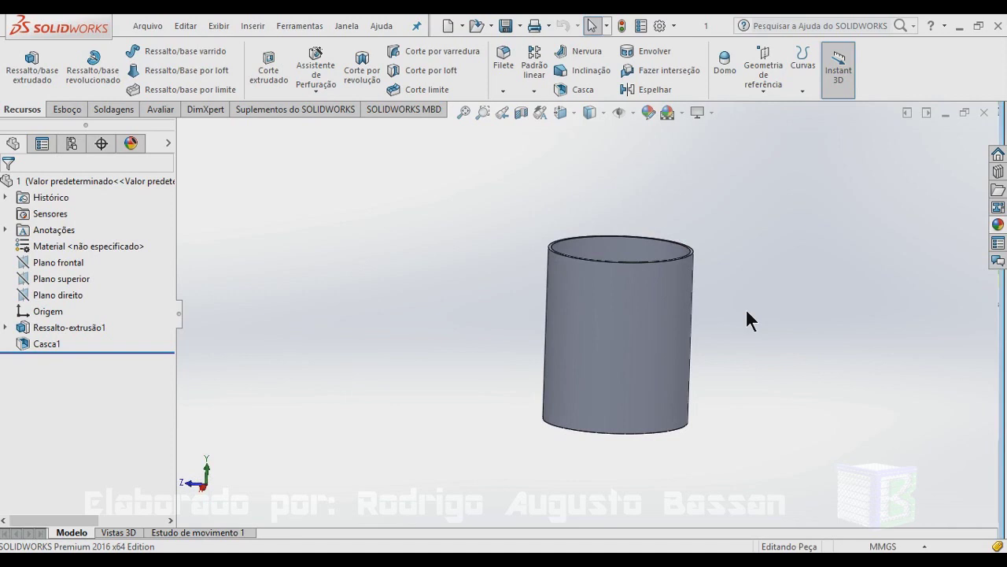
left_click(65, 271)
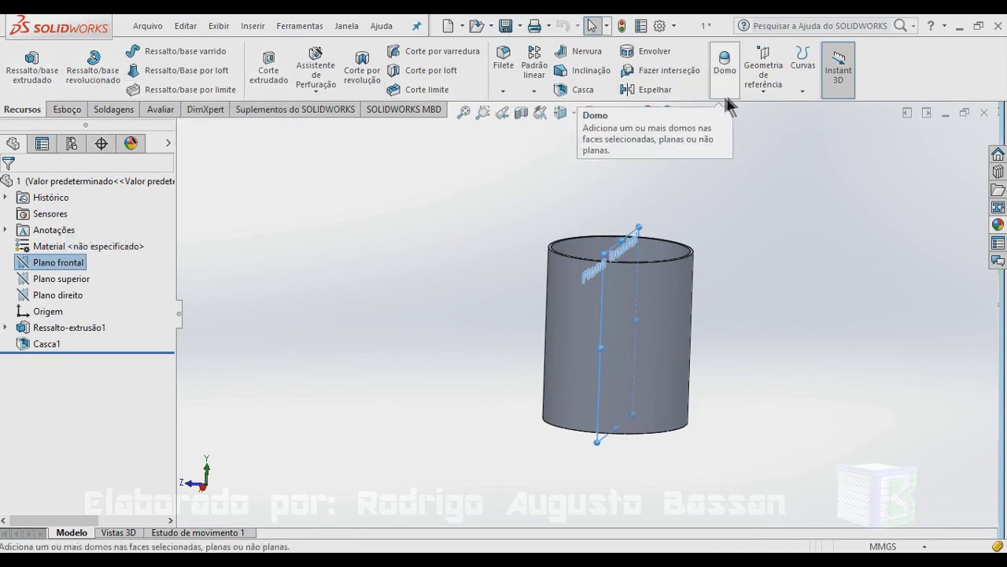
left_click(762, 93)
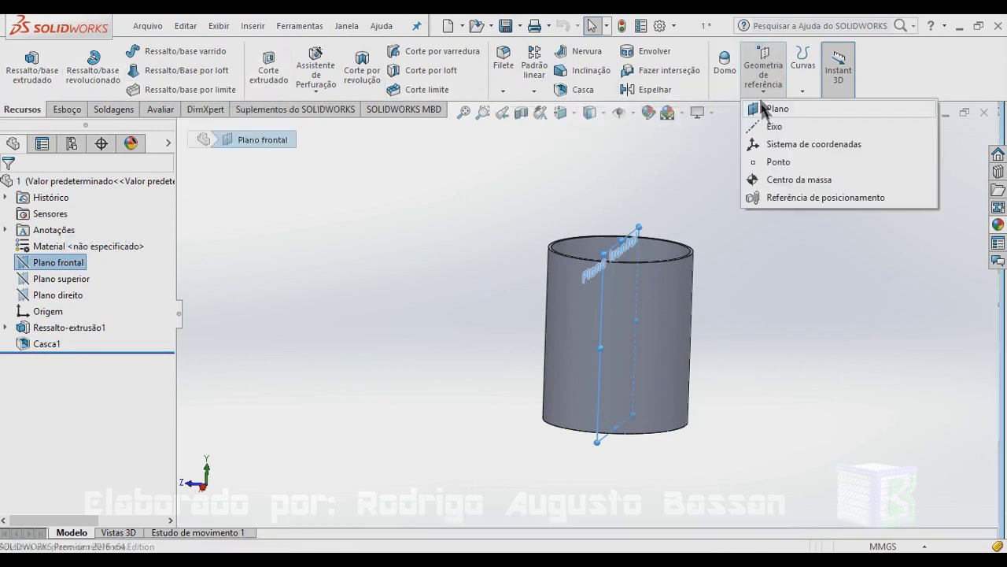
left_click(766, 109)
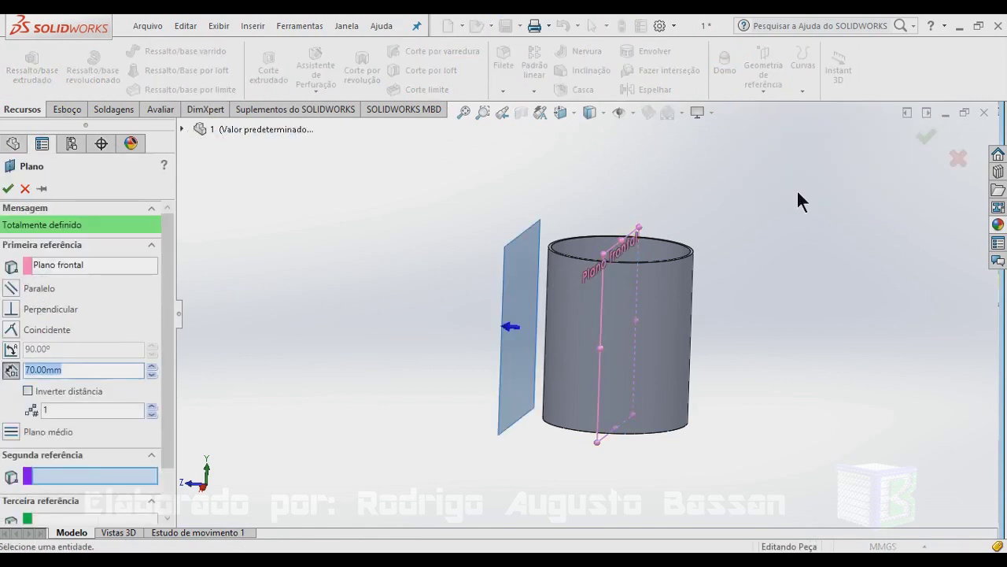
type("30")
key("Return")
left_click(152, 374)
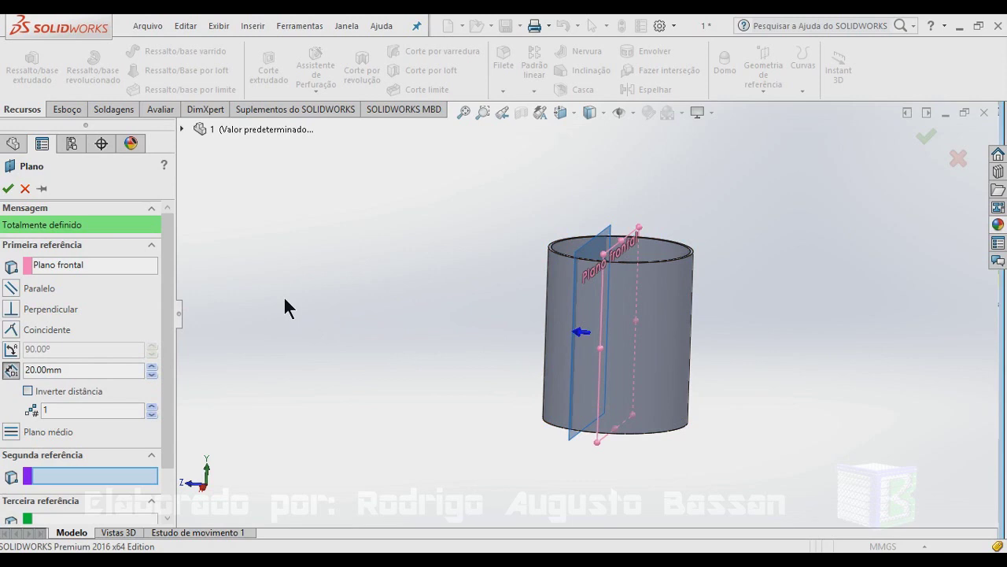
left_click(152, 367)
left_click(152, 367)
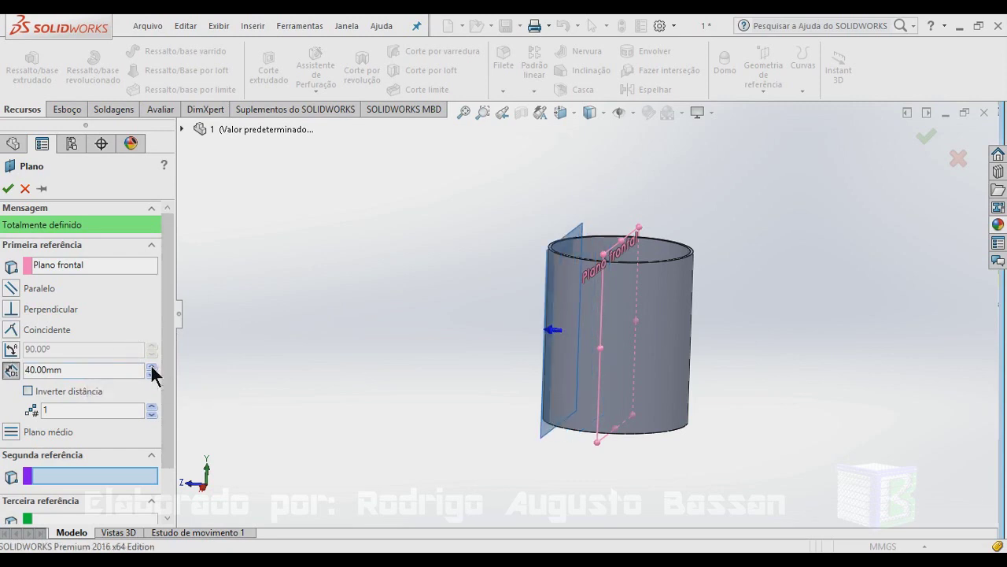
left_click(152, 367)
left_click(152, 367)
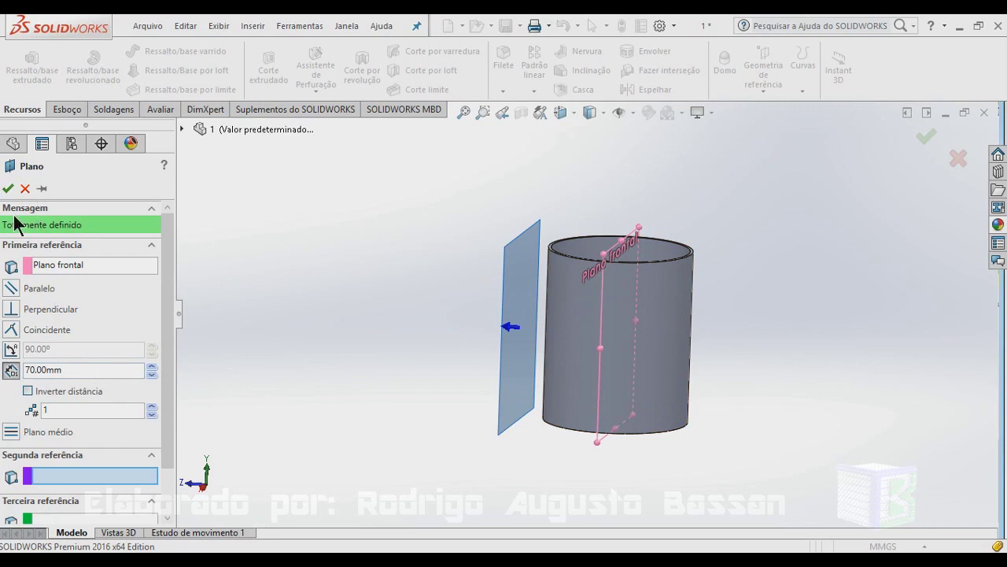
left_click(7, 191)
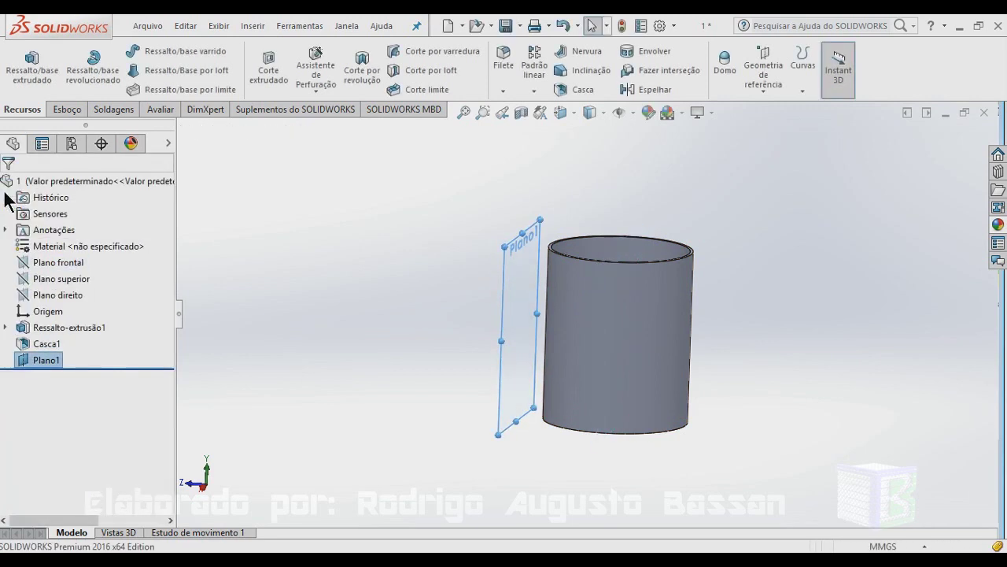
Switch to the Frontal view and open a new sketch on Plano1
left_click(563, 112)
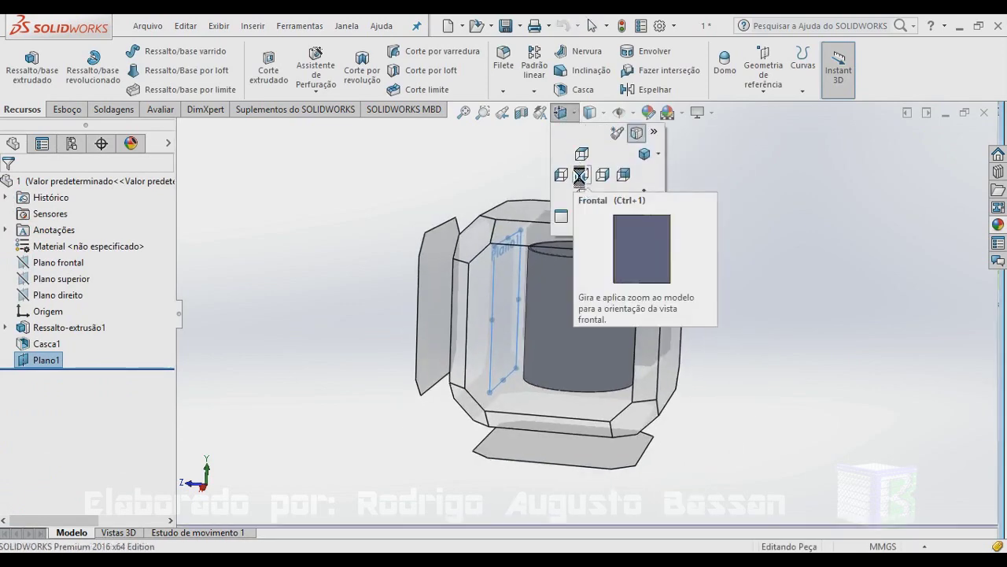
left_click(580, 180)
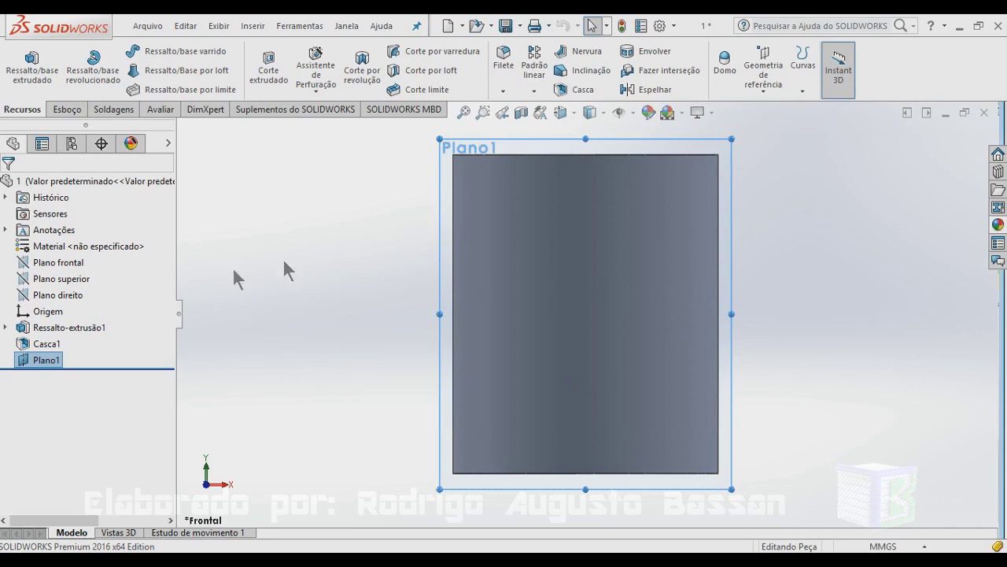
right_click(44, 362)
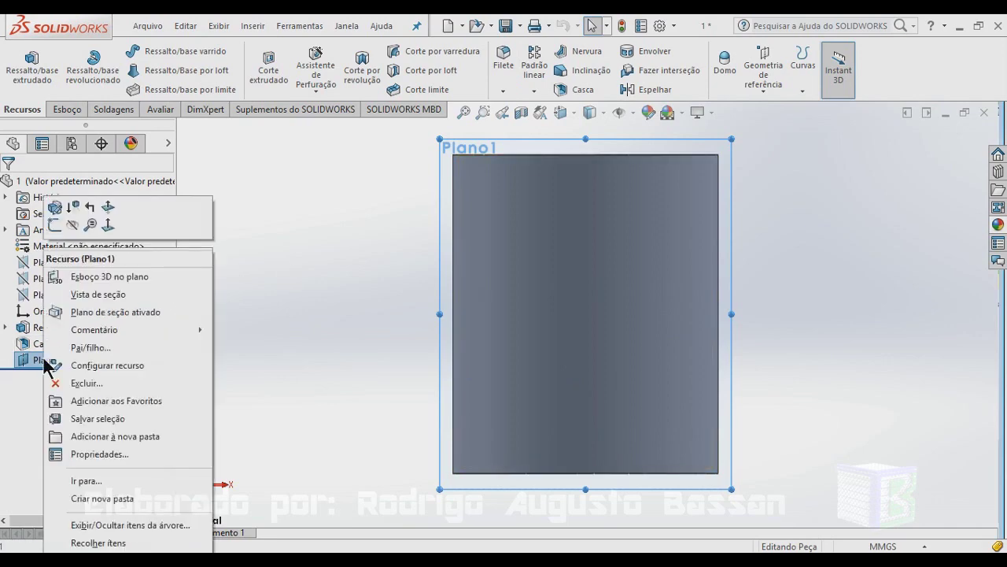
left_click(55, 222)
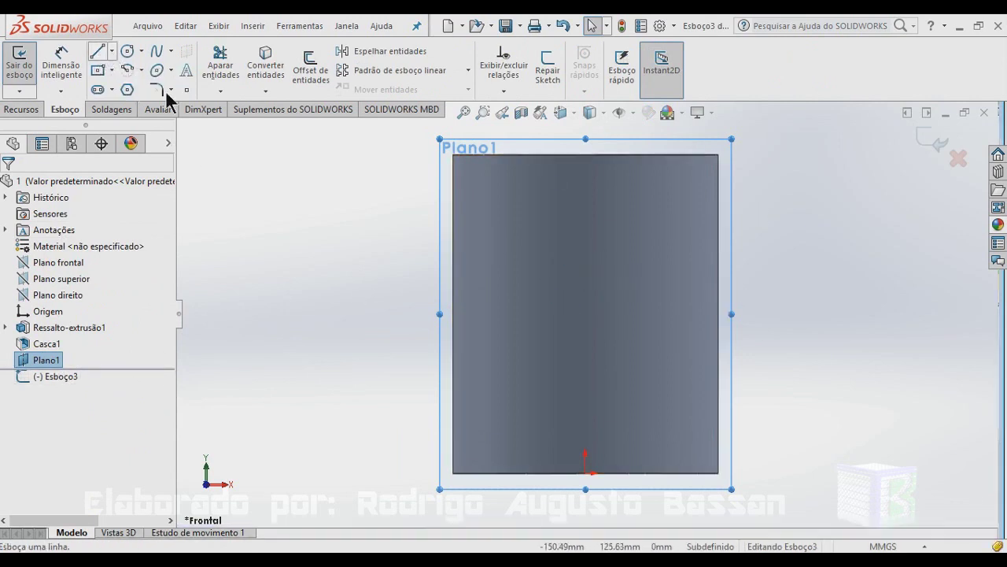
Draw a horizontal line across the plane's face from its left edge to its right edge
left_click(98, 51)
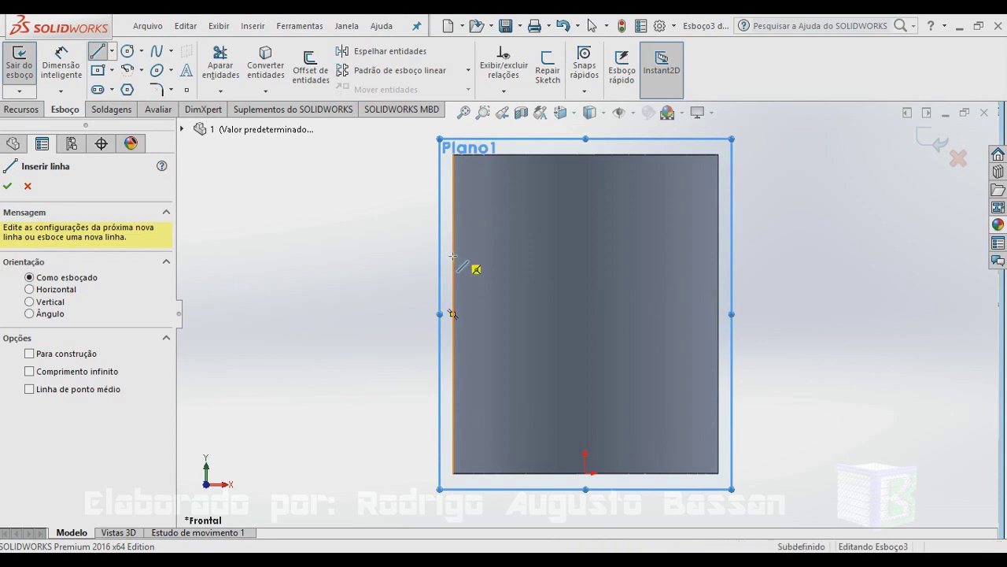
left_click(454, 255)
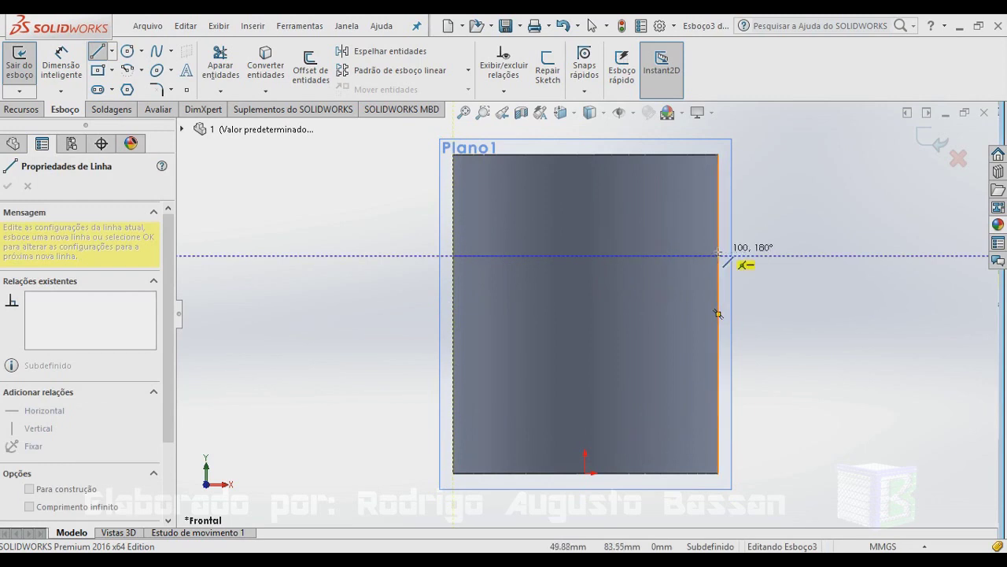
left_click(718, 255)
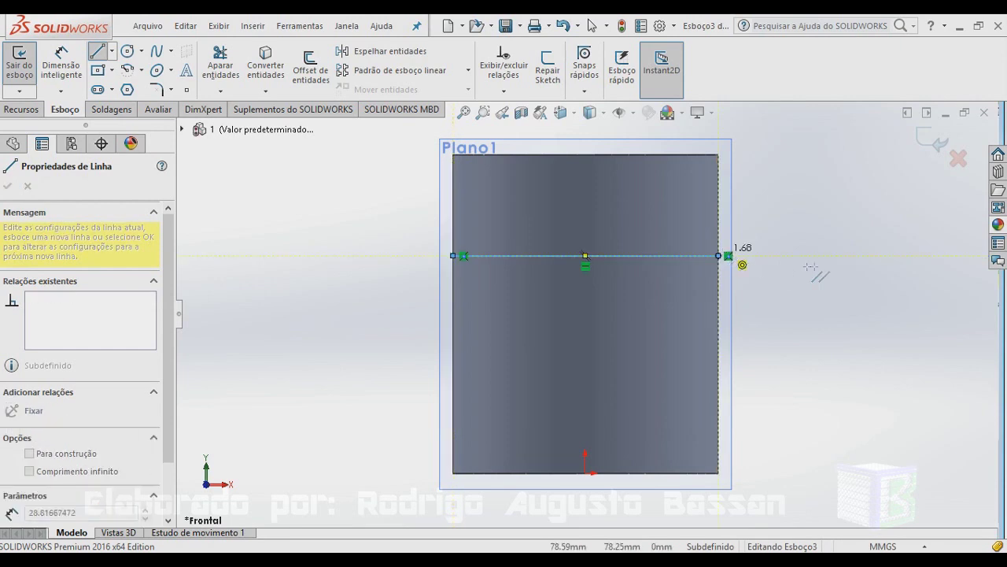
key("Escape")
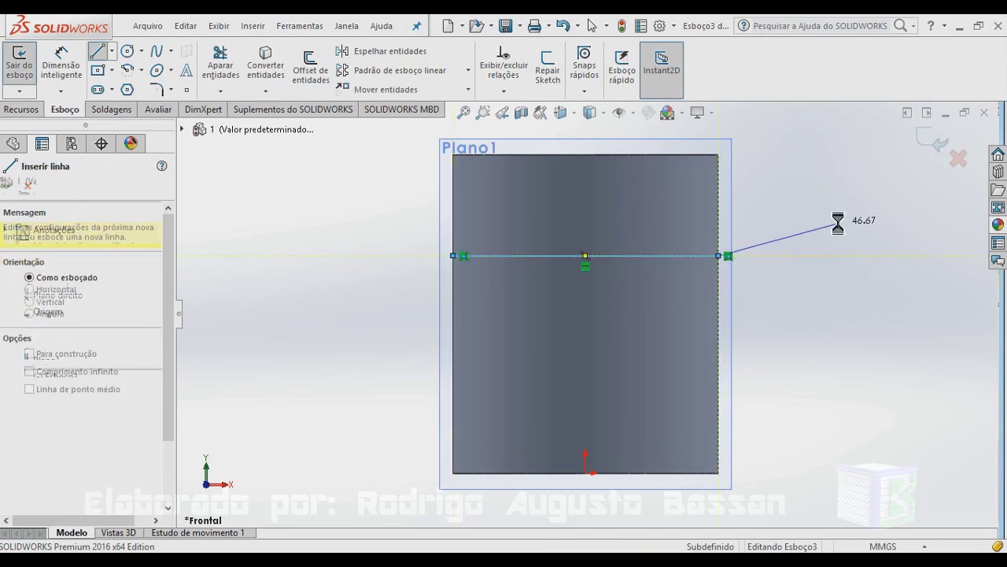
key("Escape")
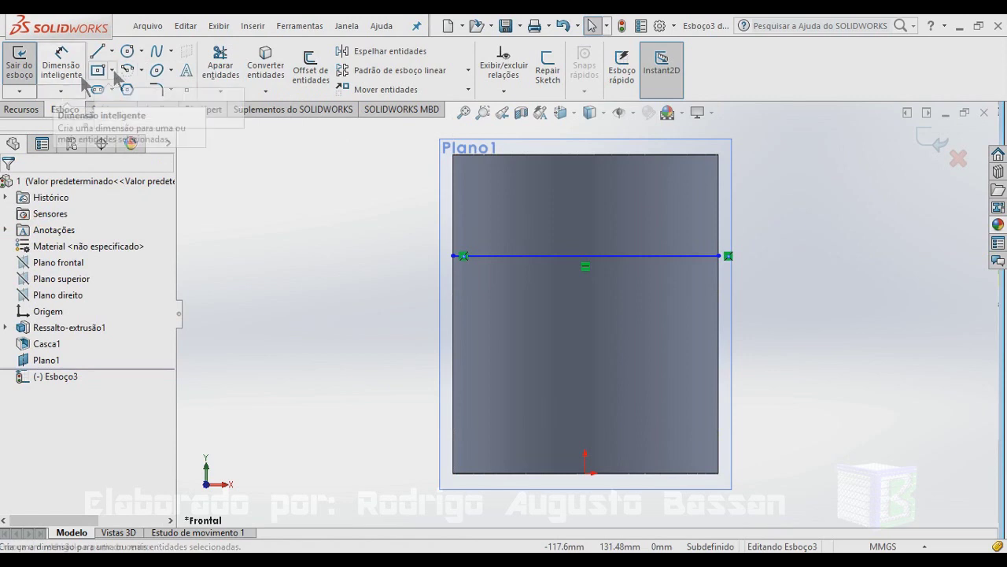
Add sketch text 'Tutoriais Bassan' and pick the line as its curve
left_click(193, 72)
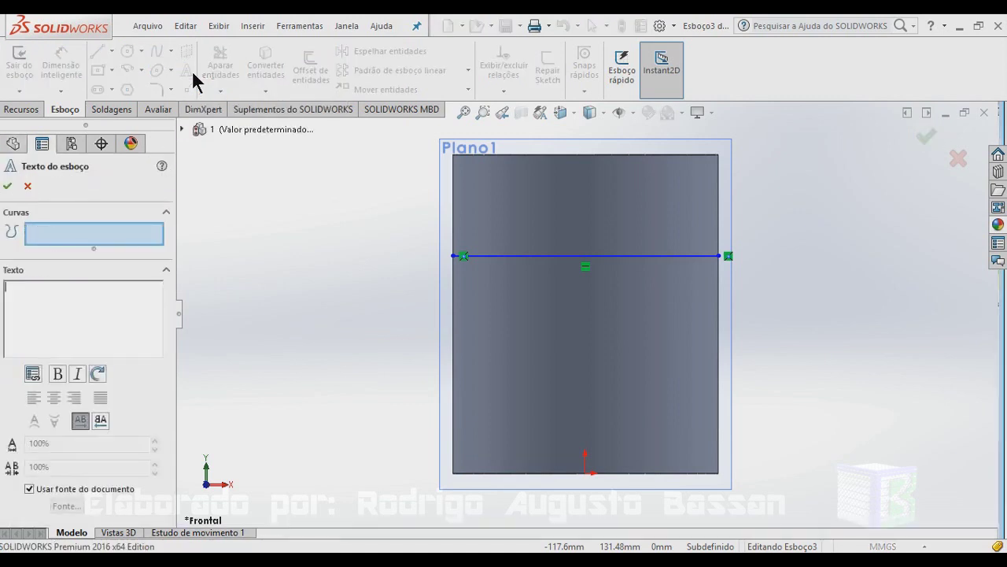
left_click(55, 290)
type("Tutoriais Bassan")
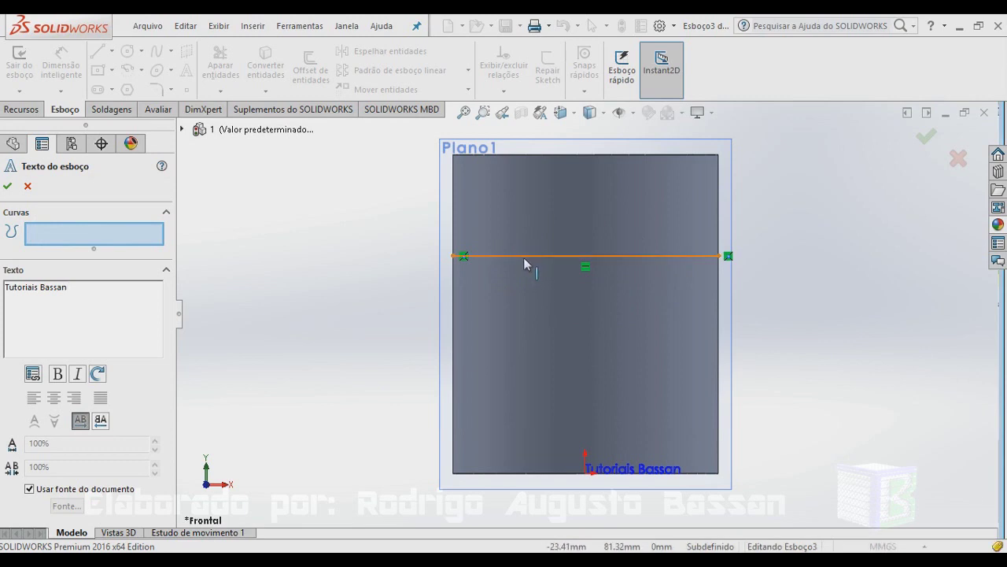
left_click(524, 257)
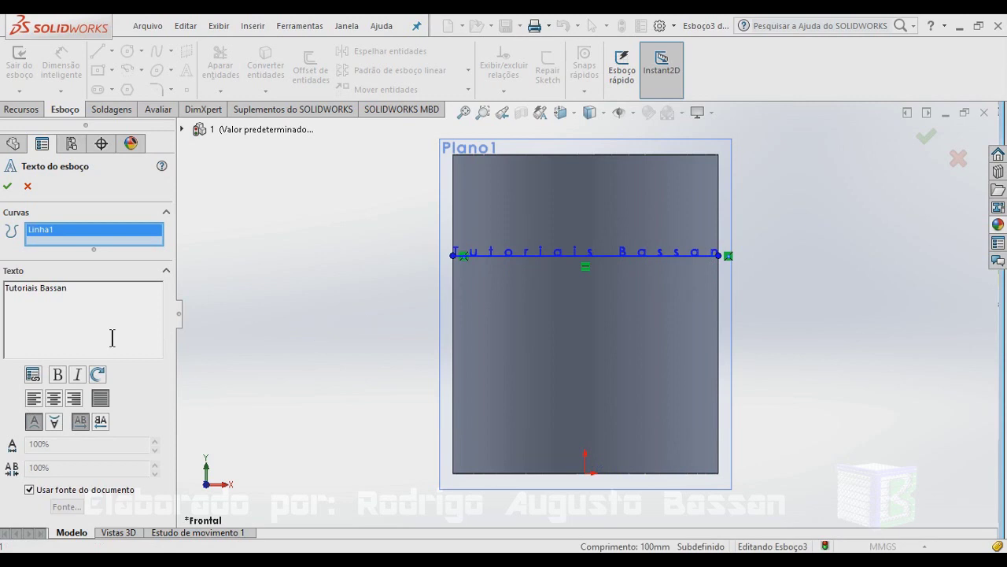
Select the text, toggle bold on and off, and make it italic
left_click(59, 381)
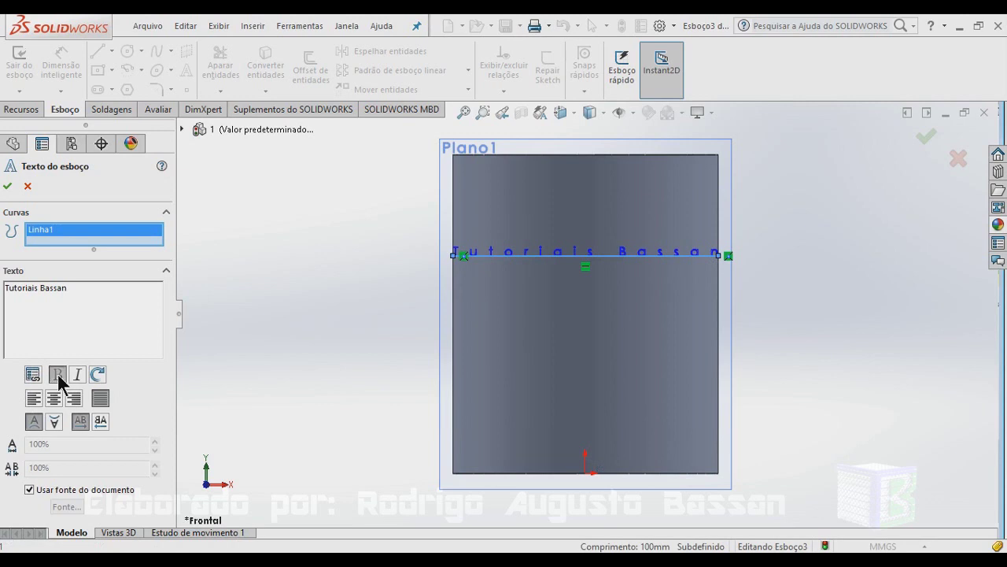
left_click_drag(70, 295, 5, 288)
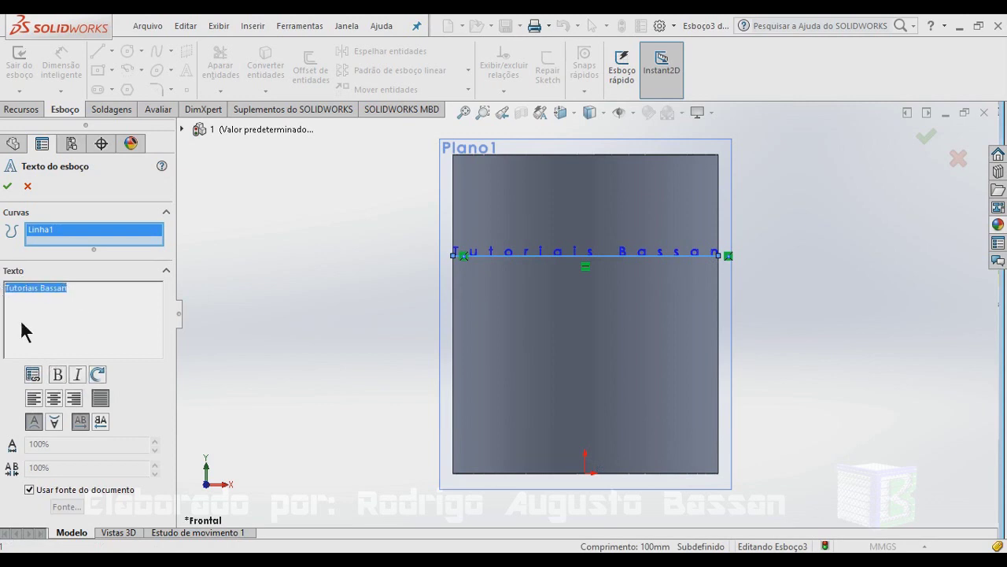
left_click(58, 377)
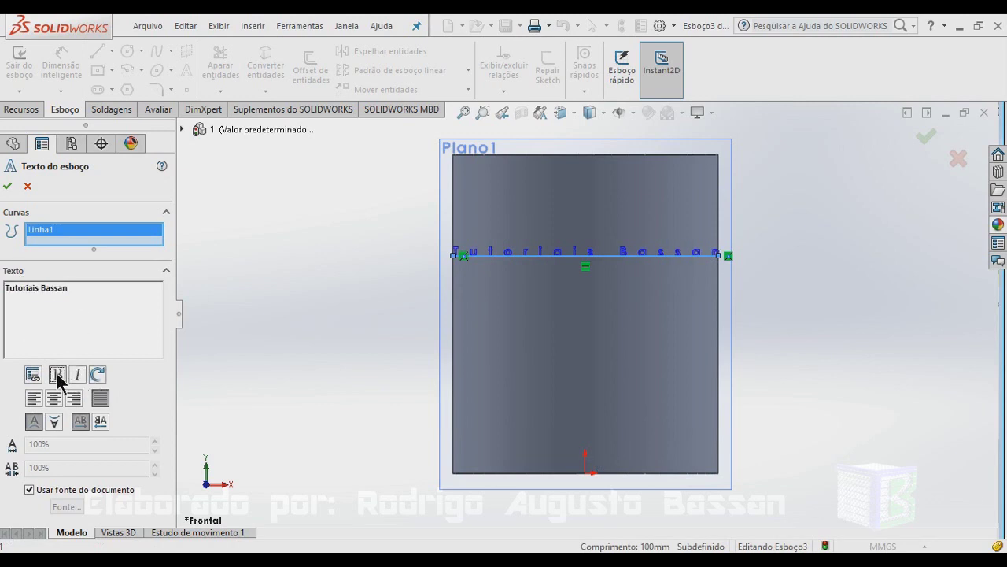
left_click(58, 377)
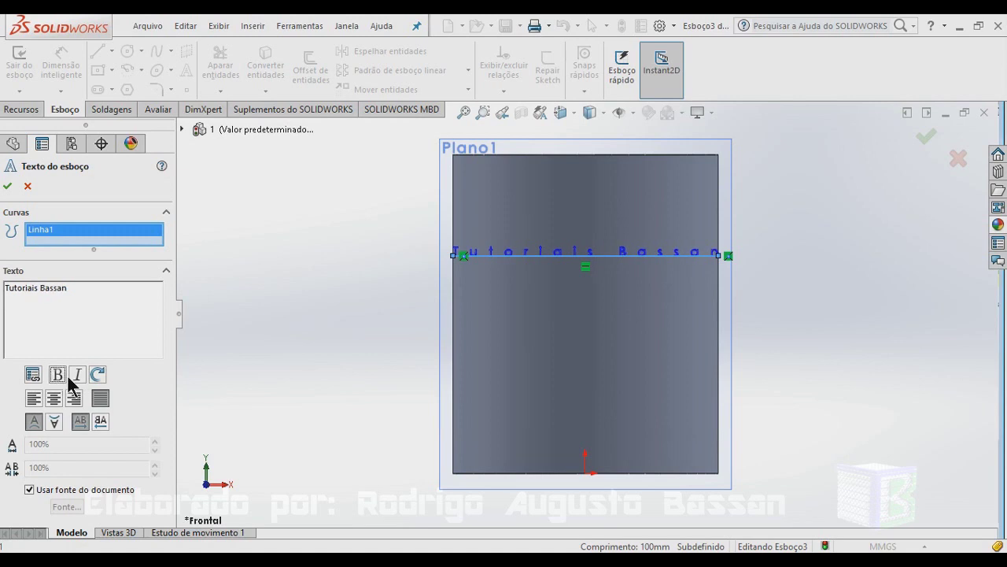
left_click(78, 375)
Try left, centre and right alignment, then justify the text along the whole line
left_click(34, 399)
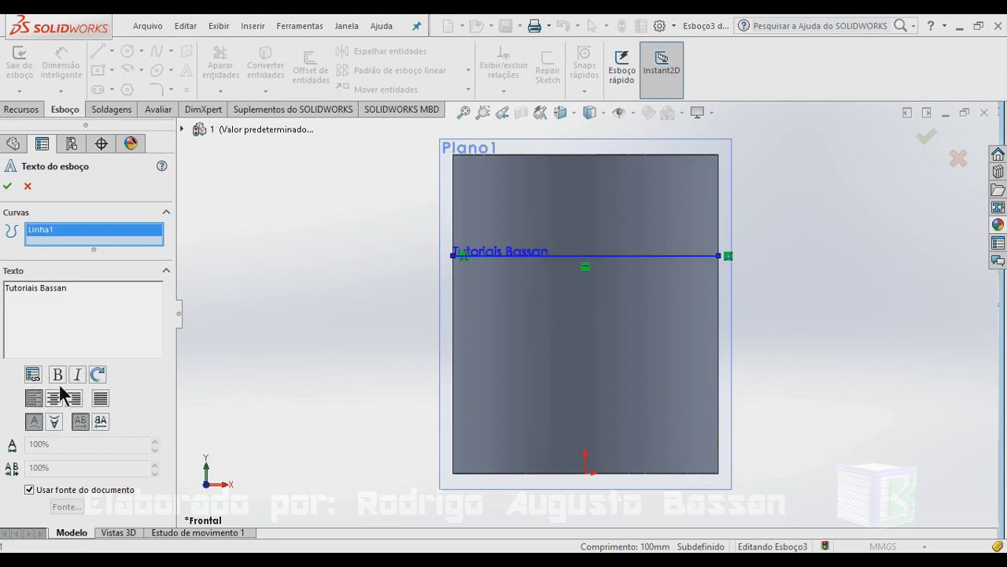
key("f")
scroll(668, 226, "down", 2)
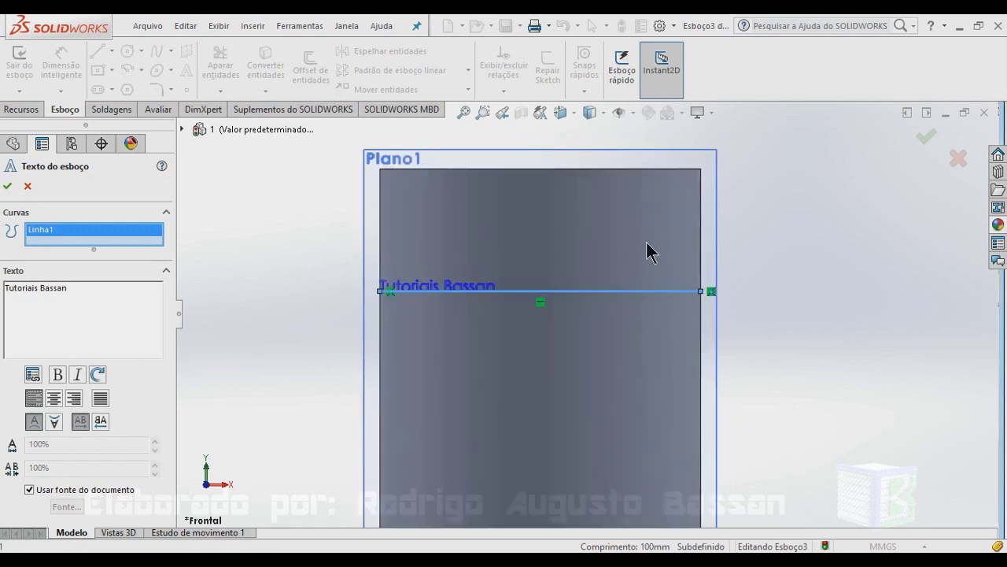
scroll(653, 247, "down", 1)
scroll(648, 252, "down", 1)
scroll(627, 276, "down", 1)
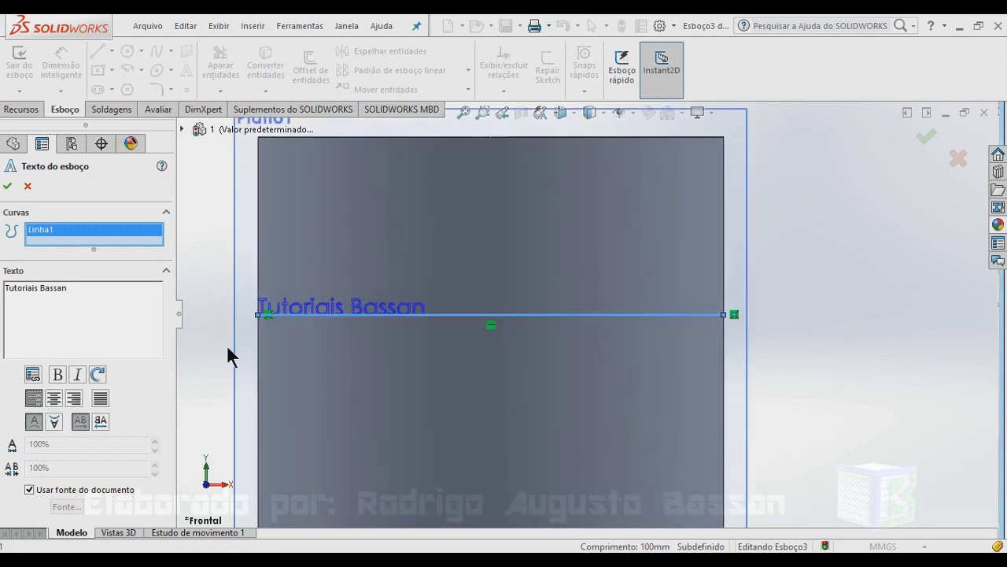
left_click(54, 399)
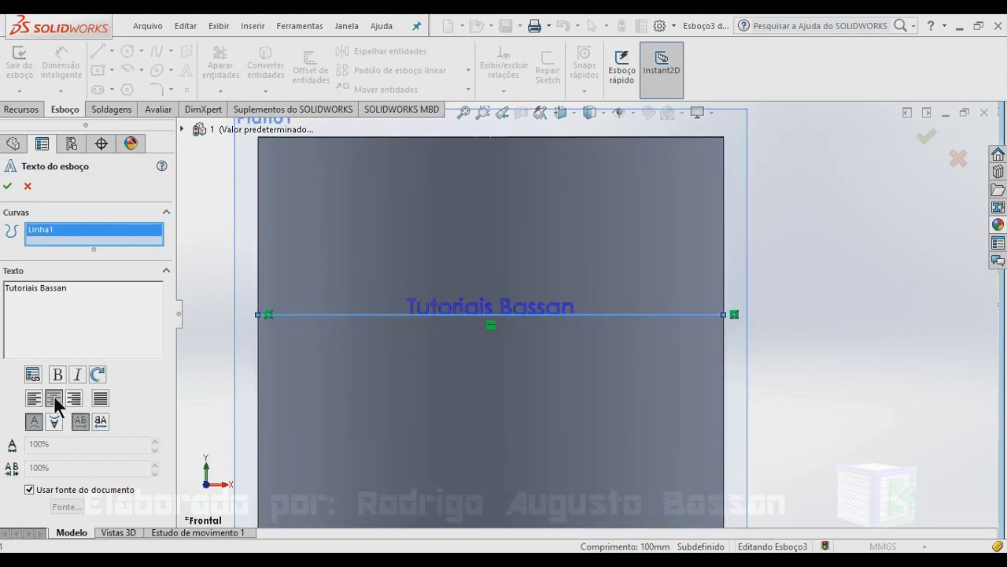
left_click(74, 400)
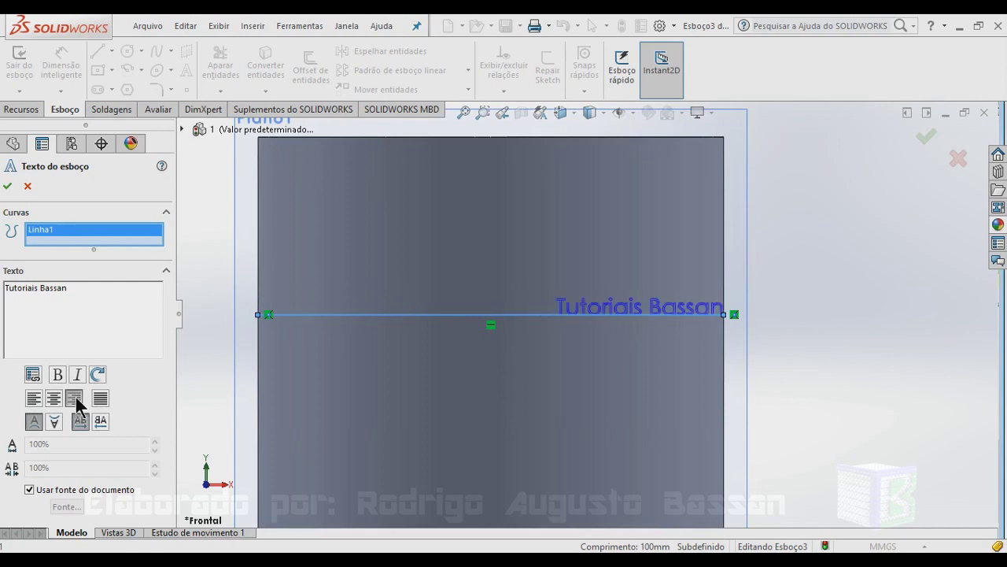
left_click(100, 399)
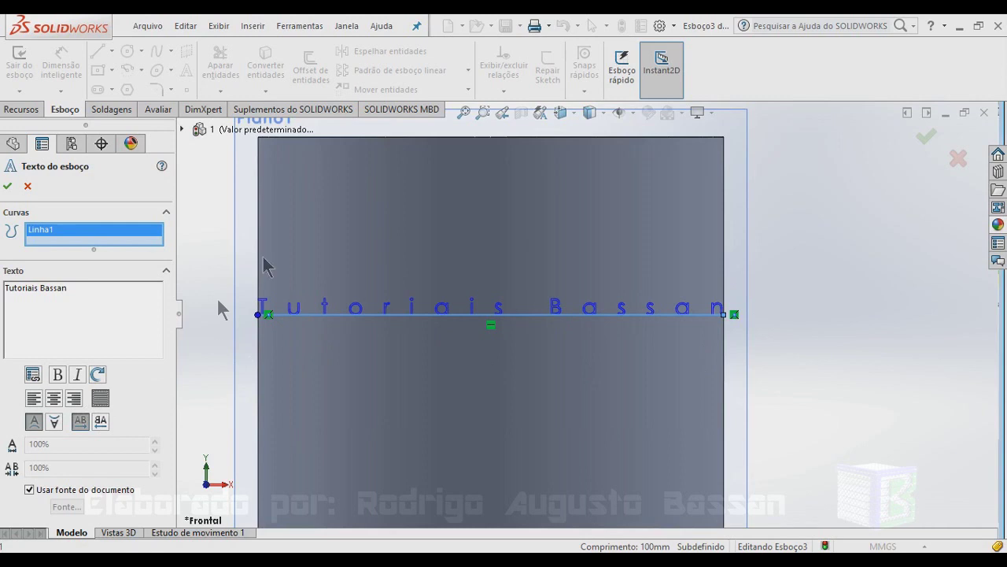
scroll(594, 326, "up", 2)
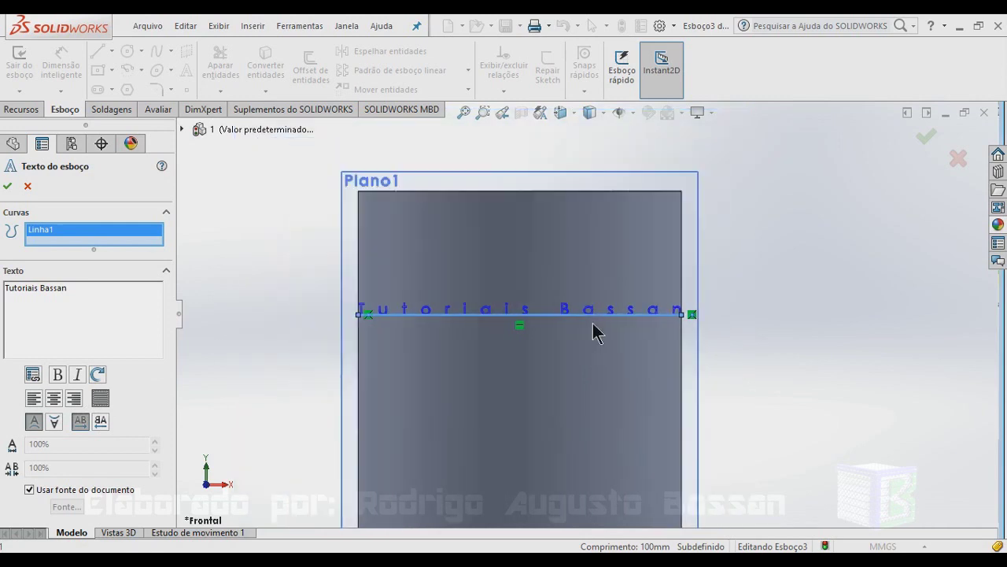
scroll(594, 330, "up", 2)
scroll(625, 372, "down", 1)
scroll(622, 366, "down", 1)
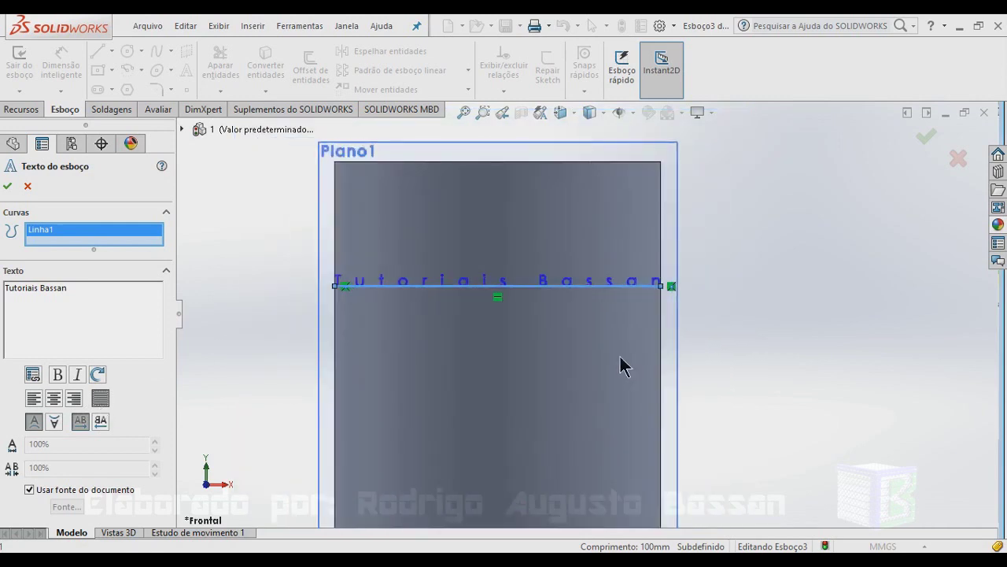
scroll(622, 366, "down", 1)
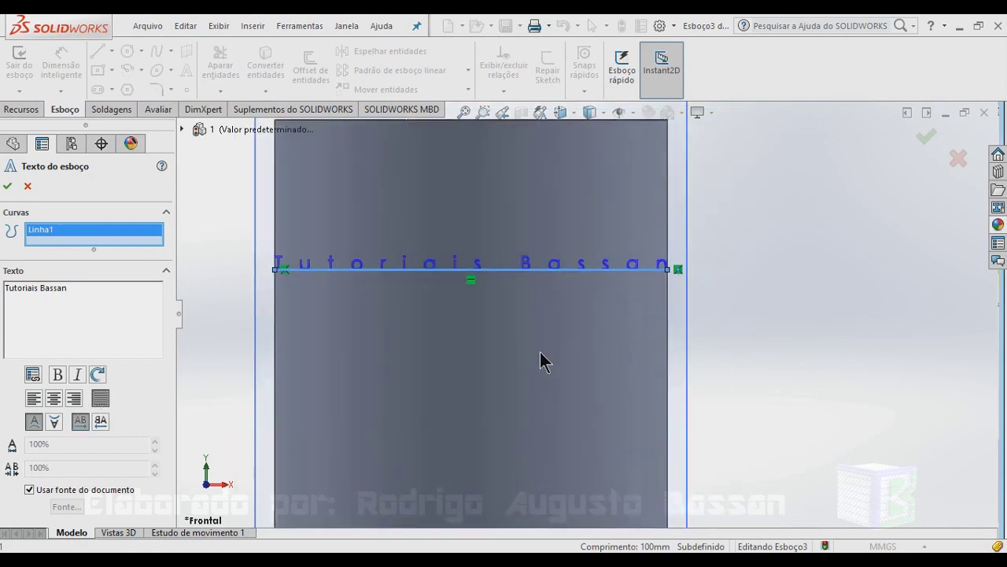
Test flipped and mirrored text, restore normal orientation, and turn off Usar fonte do documento
left_click(53, 425)
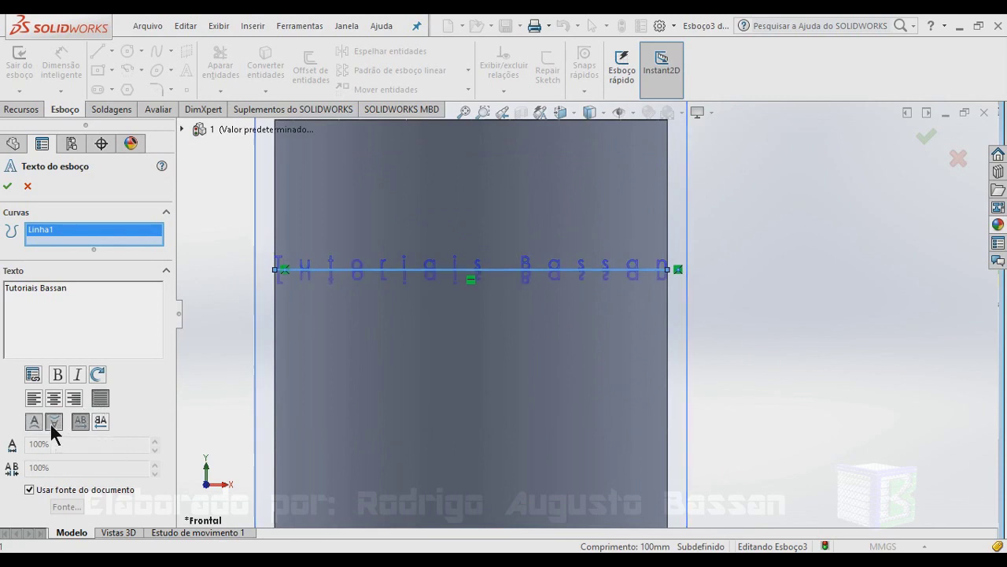
left_click(101, 421)
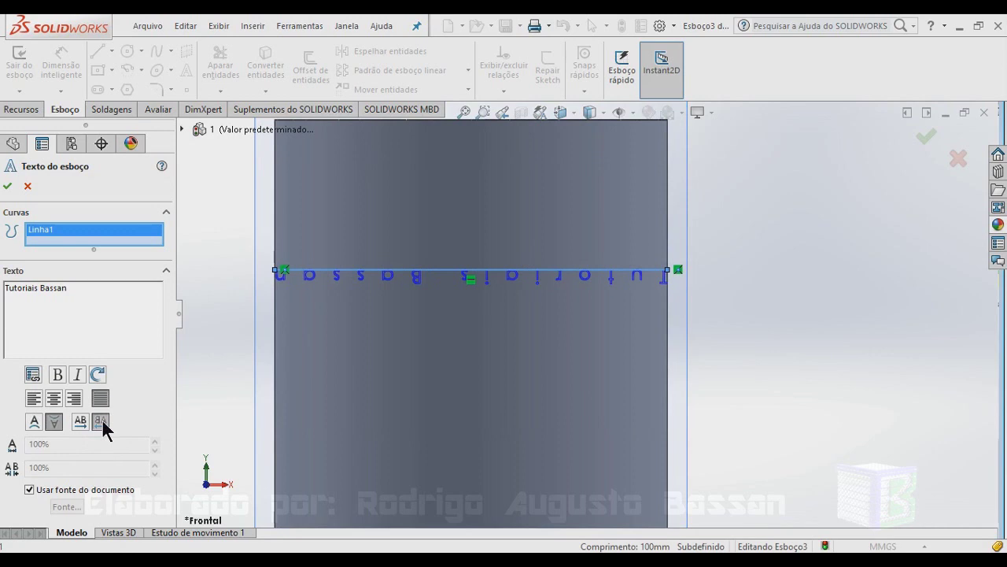
left_click(35, 423)
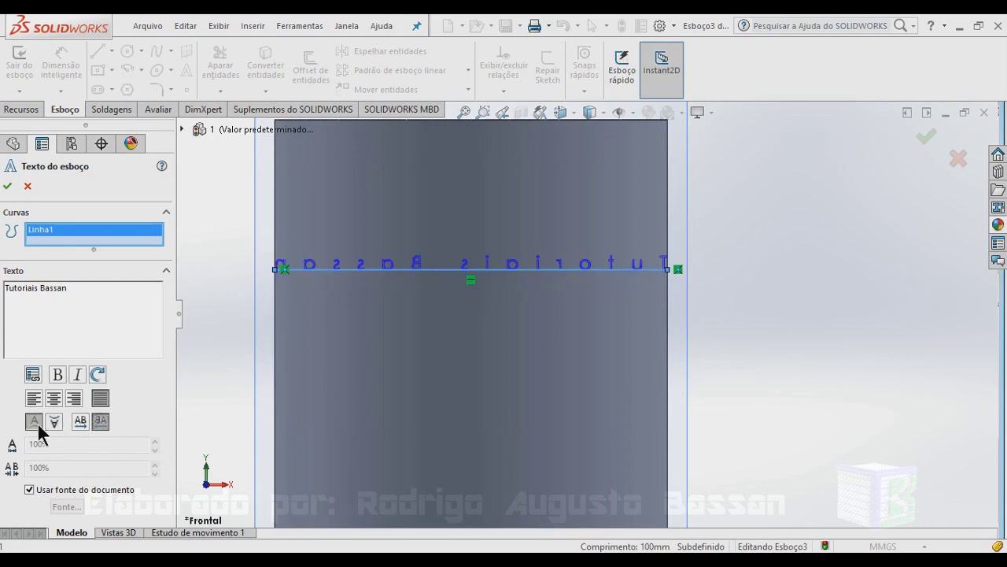
left_click(80, 422)
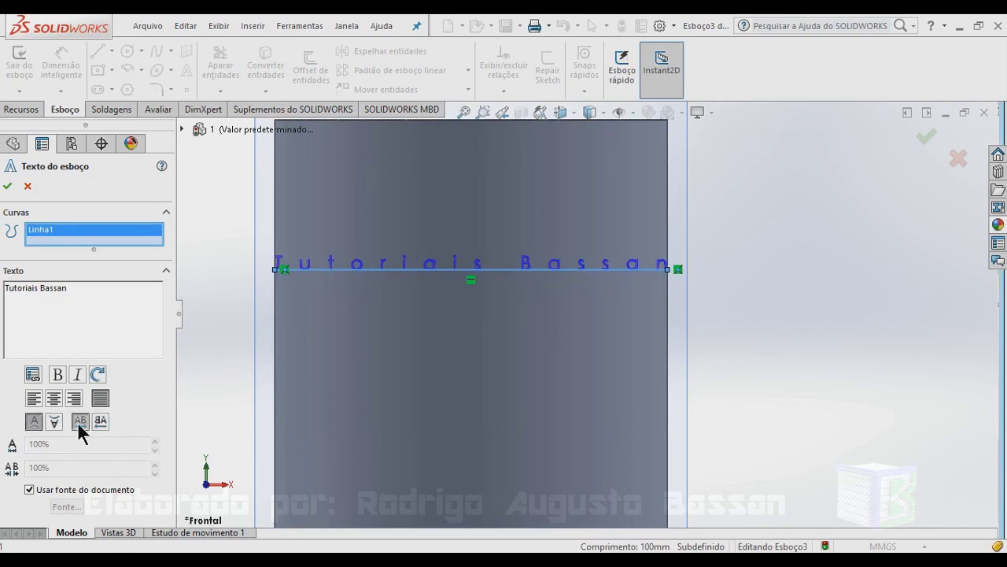
scroll(520, 307, "up", 1)
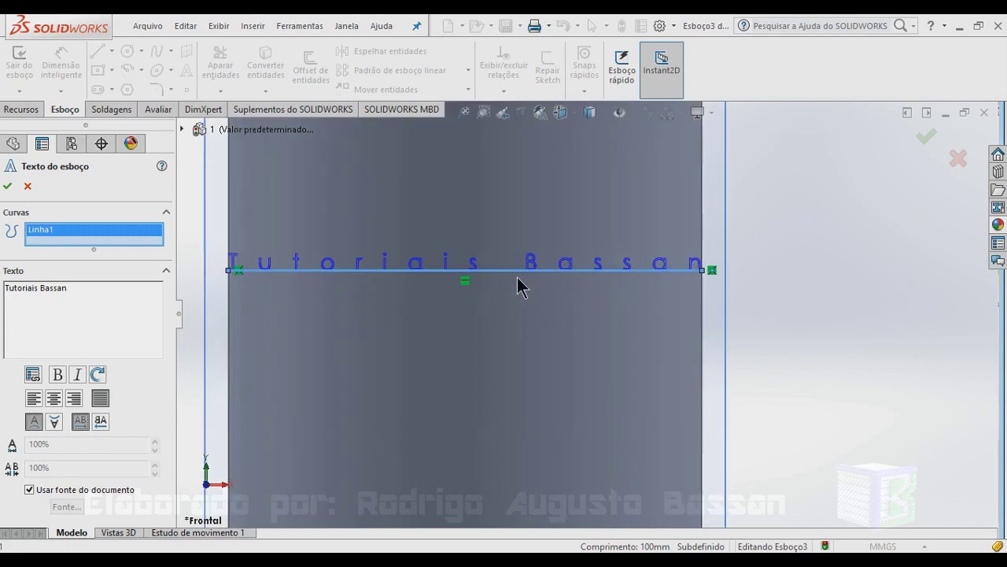
scroll(517, 292, "up", 2)
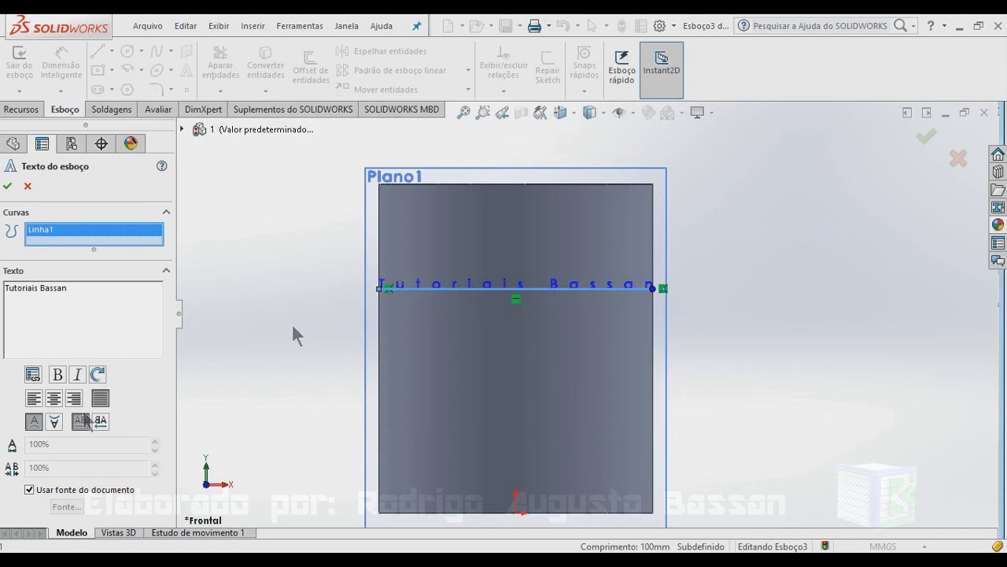
left_click(30, 490)
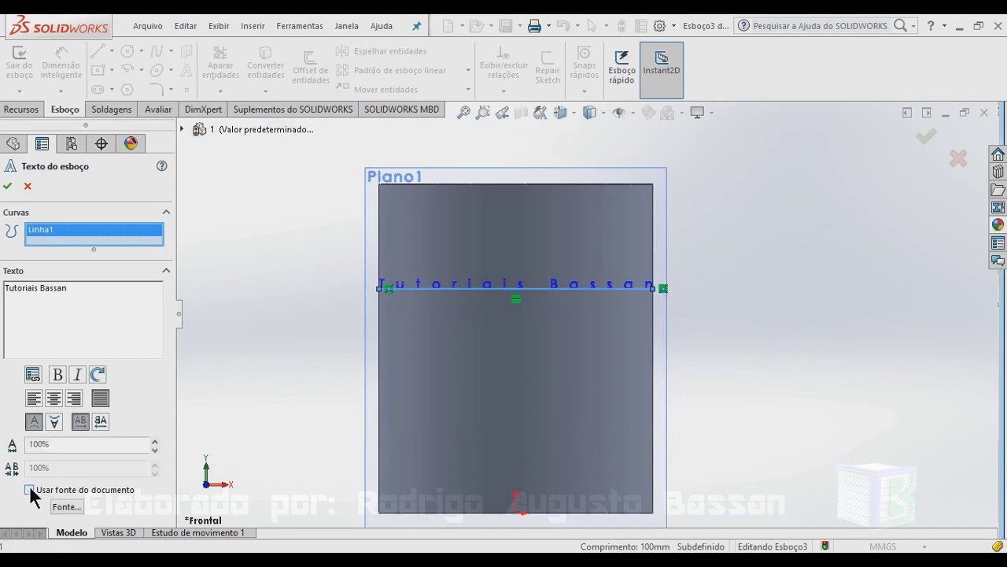
Set the text font to Century725 Cn BT Regular with a 10mm height
left_click(67, 507)
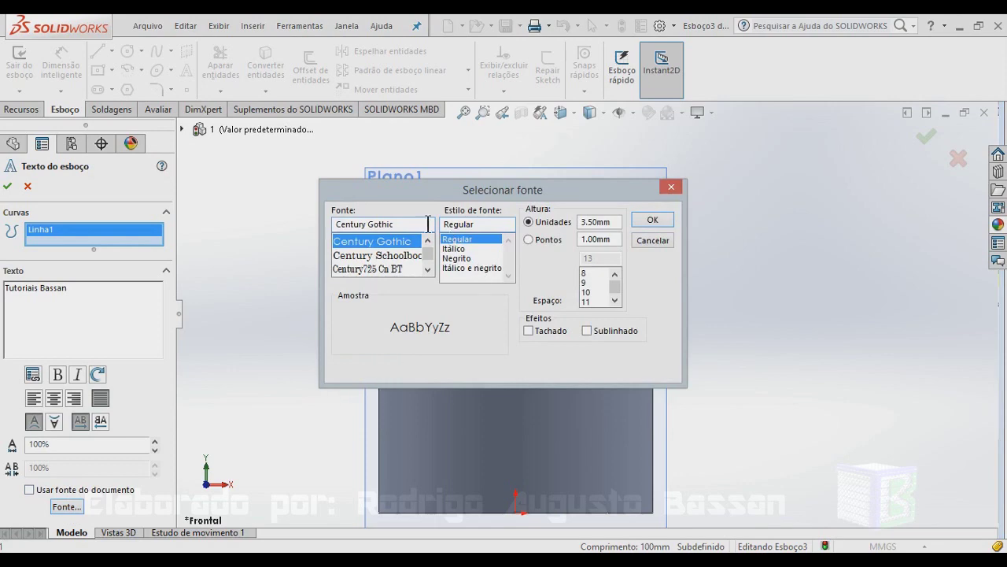
left_click_drag(414, 197, 792, 168)
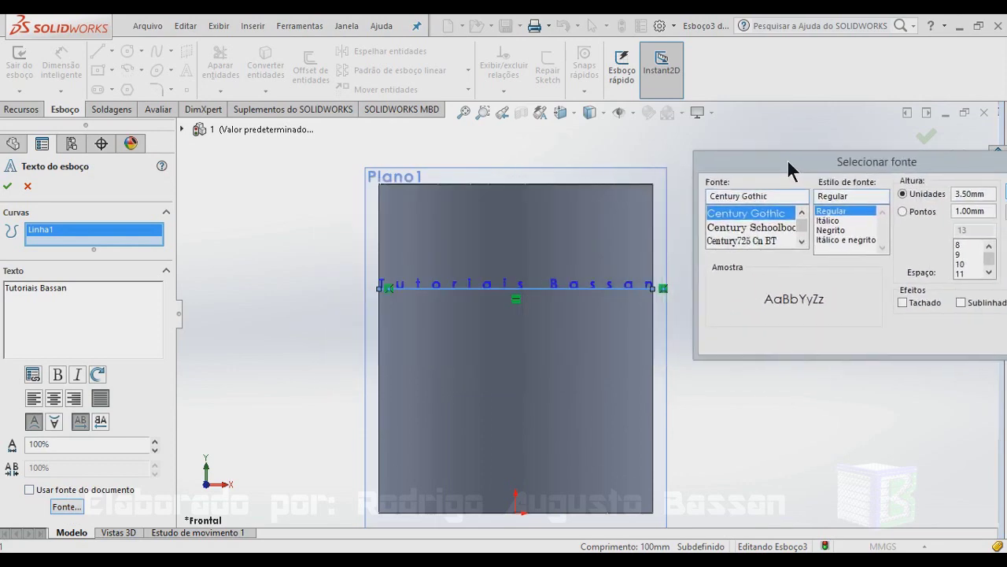
left_click(747, 228)
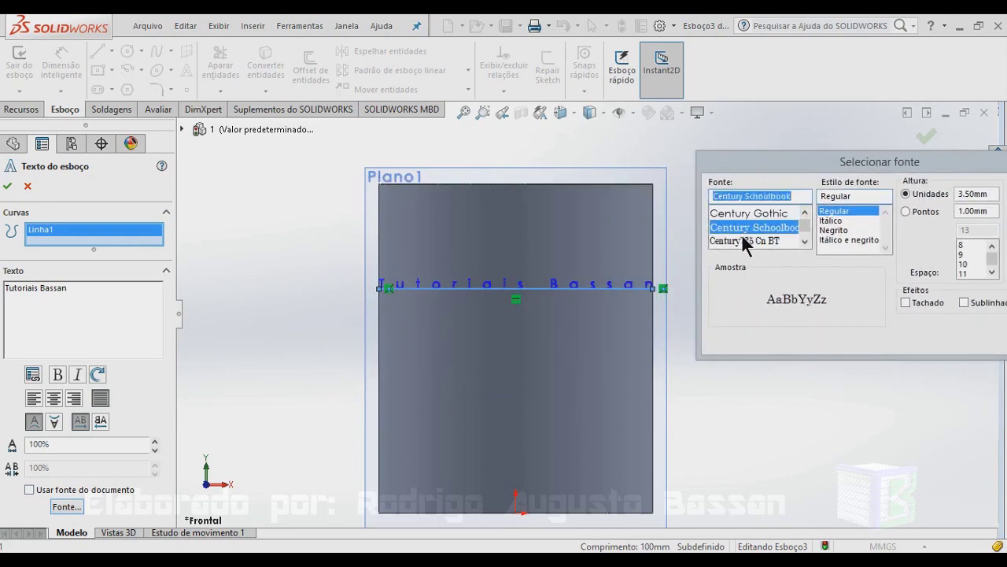
left_click(743, 241)
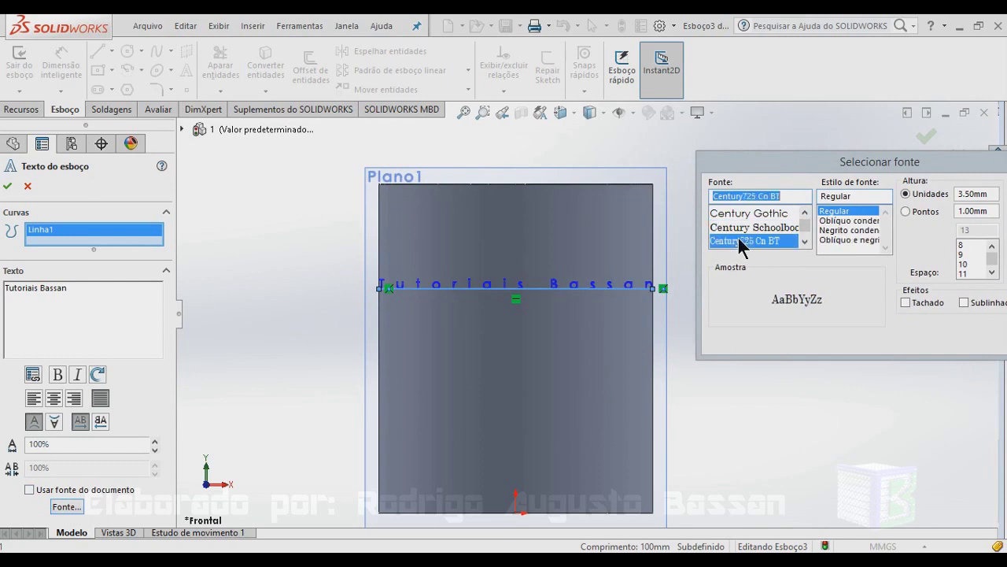
left_click(838, 221)
left_click(836, 212)
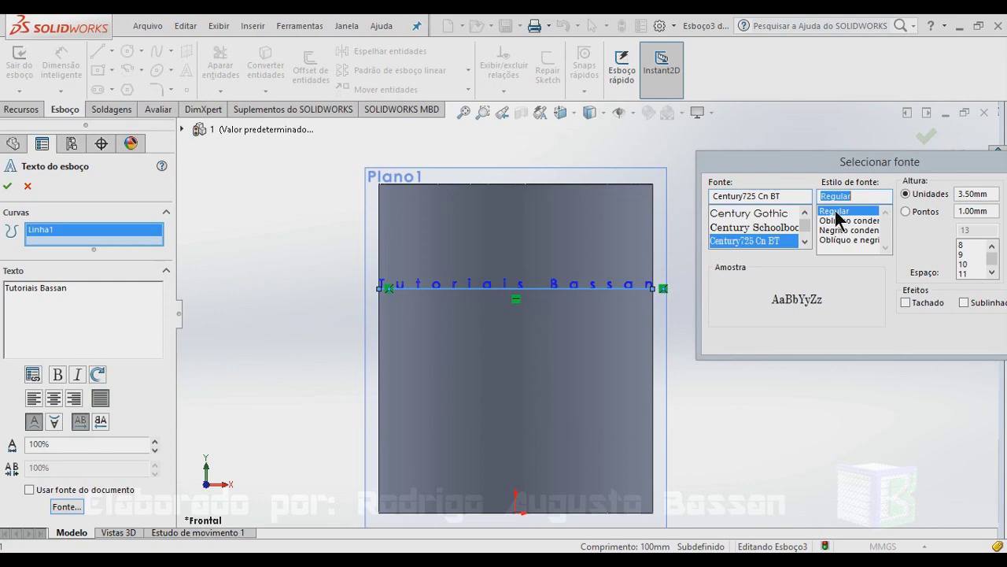
left_click_drag(816, 170, 747, 149)
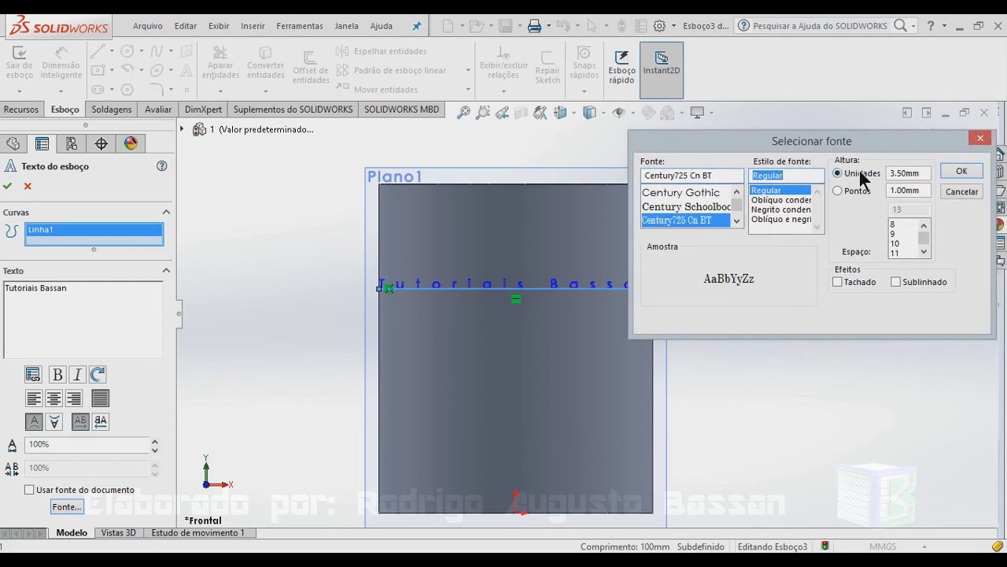
left_click(894, 172)
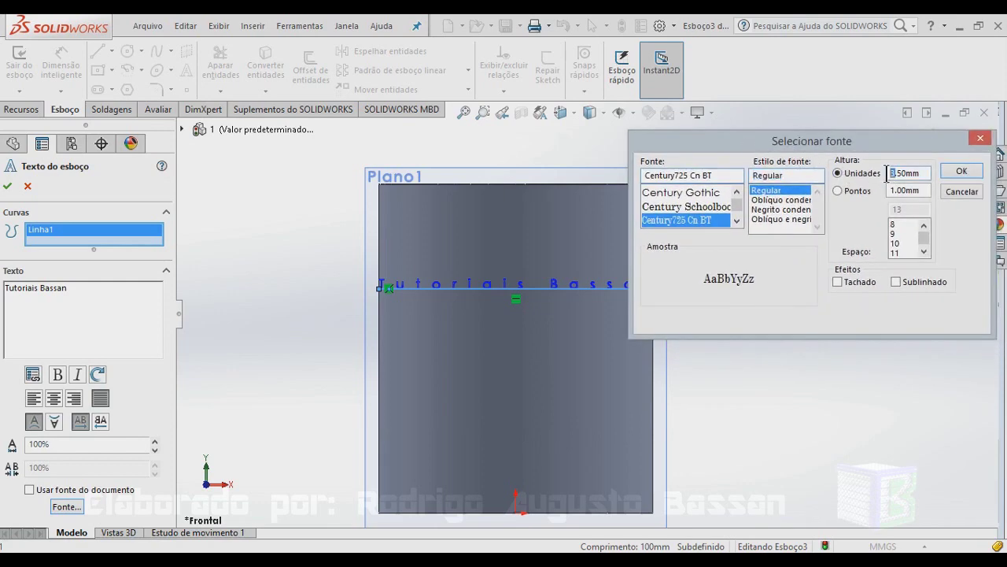
type("10")
key("Delete")
key("Delete")
key("Delete")
left_click(963, 172)
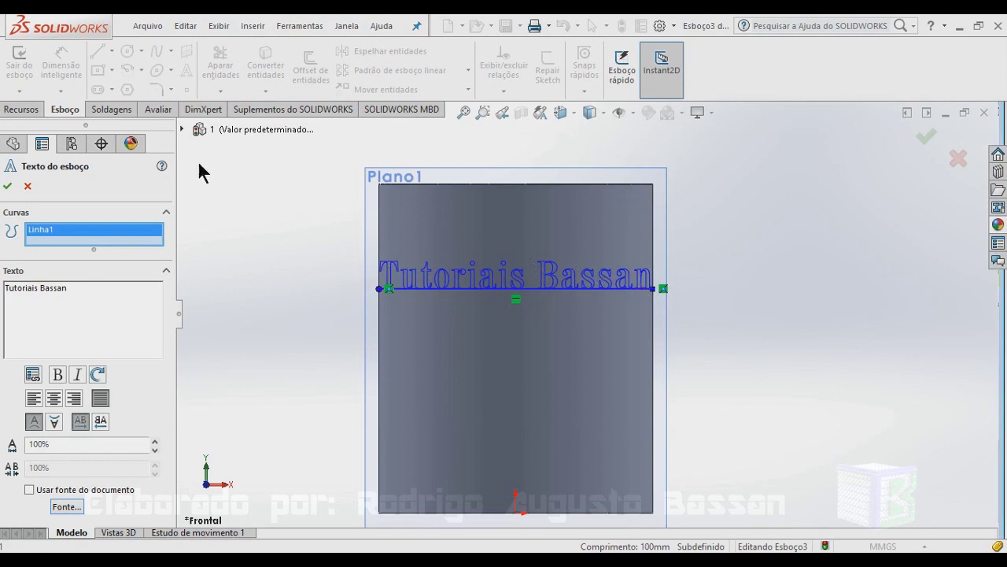
Commit the sketch text, then delete the guide line Linha1 beneath it
left_click(7, 186)
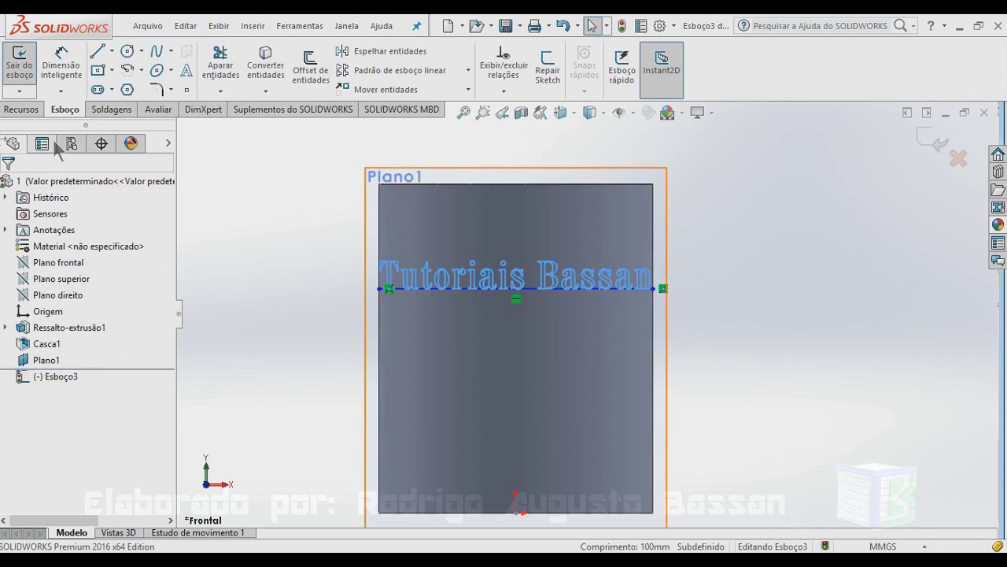
left_click(533, 293)
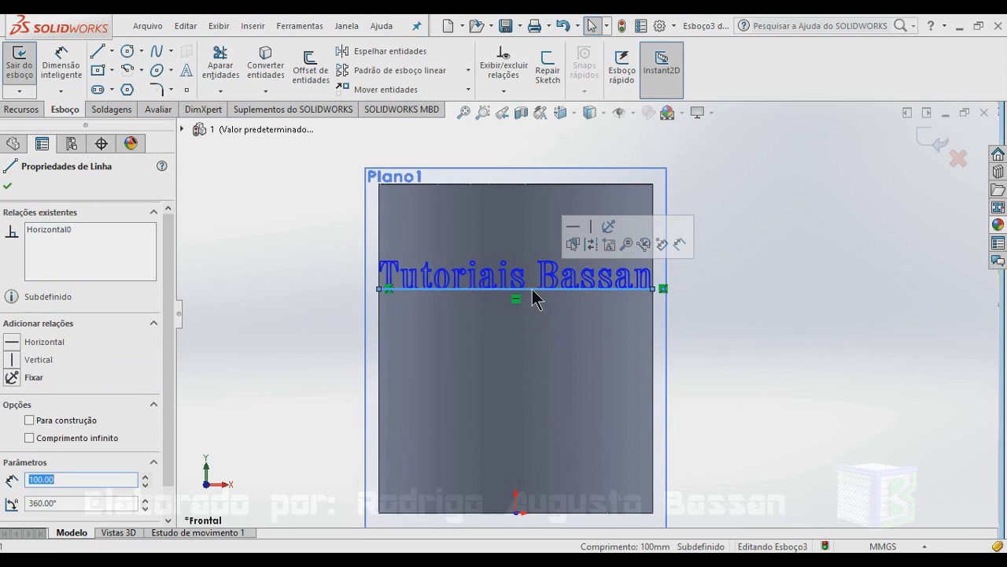
key("Delete")
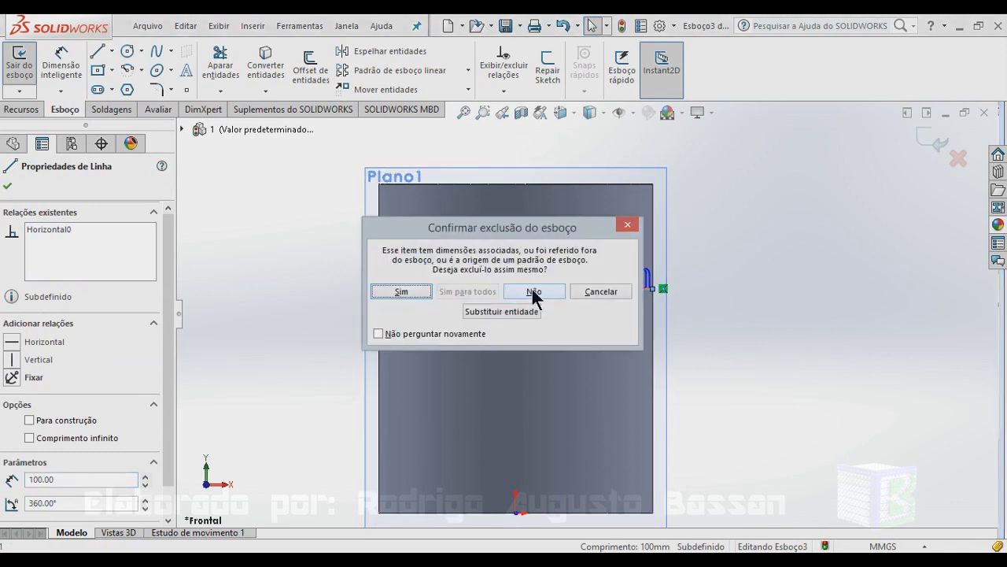
left_click(391, 291)
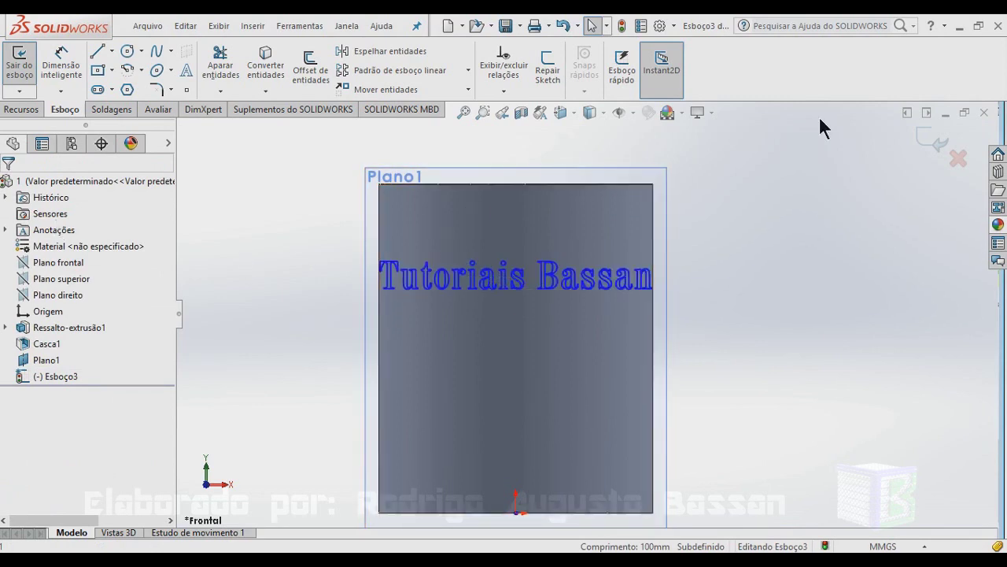
Exit Esboço3, dismiss the rebuild warning, and orbit around the cylinder and text plane
left_click(939, 145)
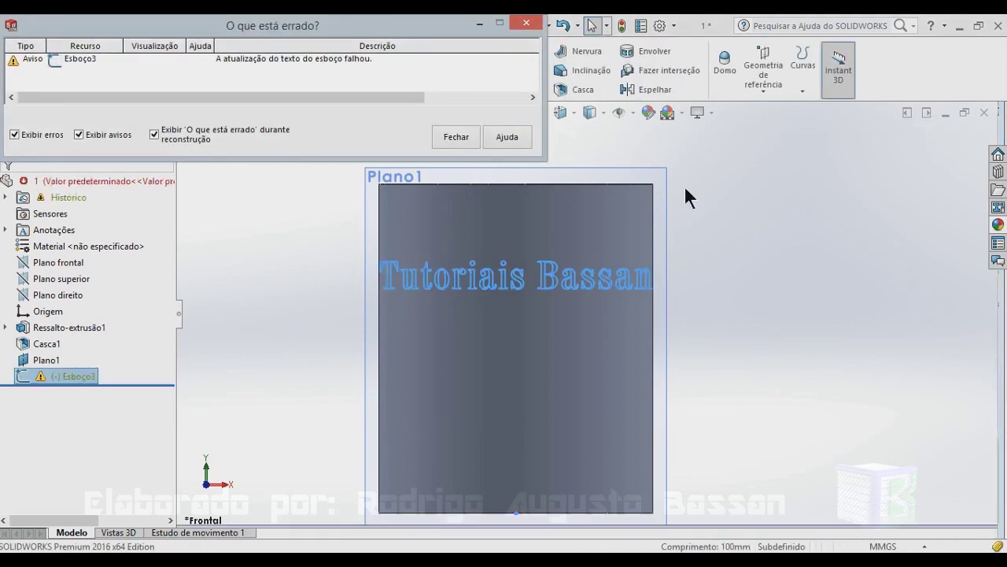
left_click(455, 138)
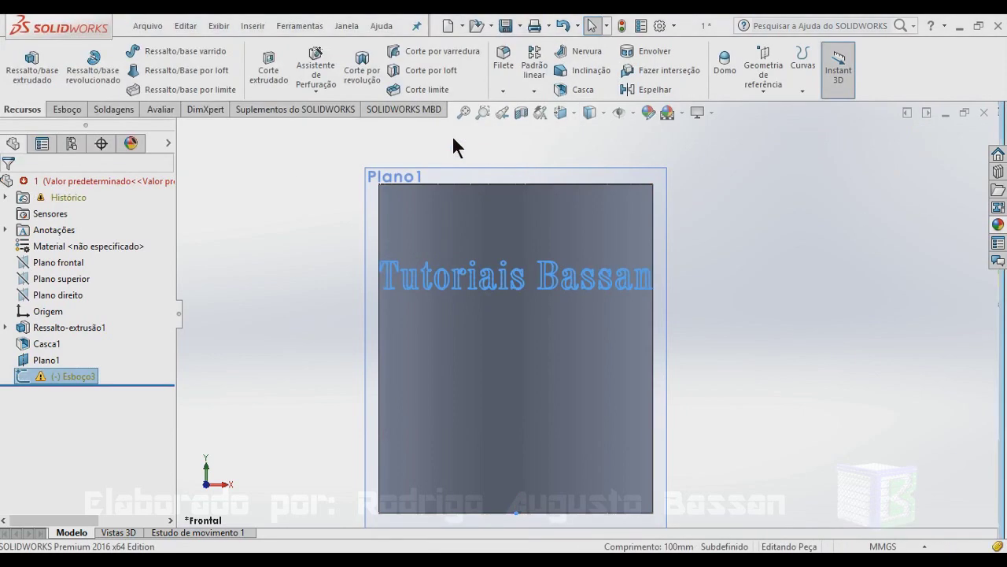
mouse_move(790, 274)
middle_mouse_down()
mouse_move(698, 293)
mouse_move(821, 281)
mouse_move(889, 295)
middle_mouse_up()
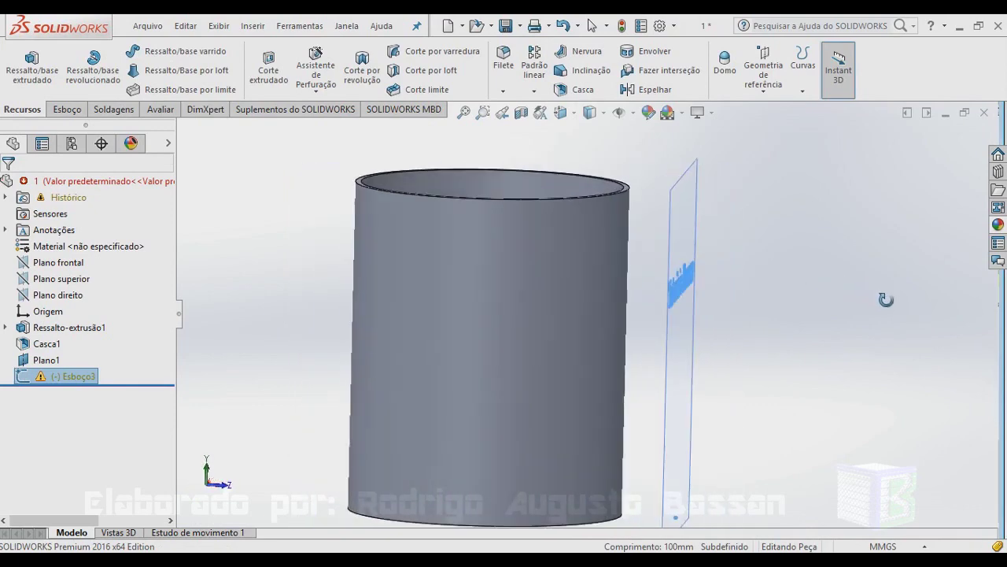
mouse_move(749, 281)
middle_mouse_down()
mouse_move(645, 286)
mouse_move(583, 307)
middle_mouse_up()
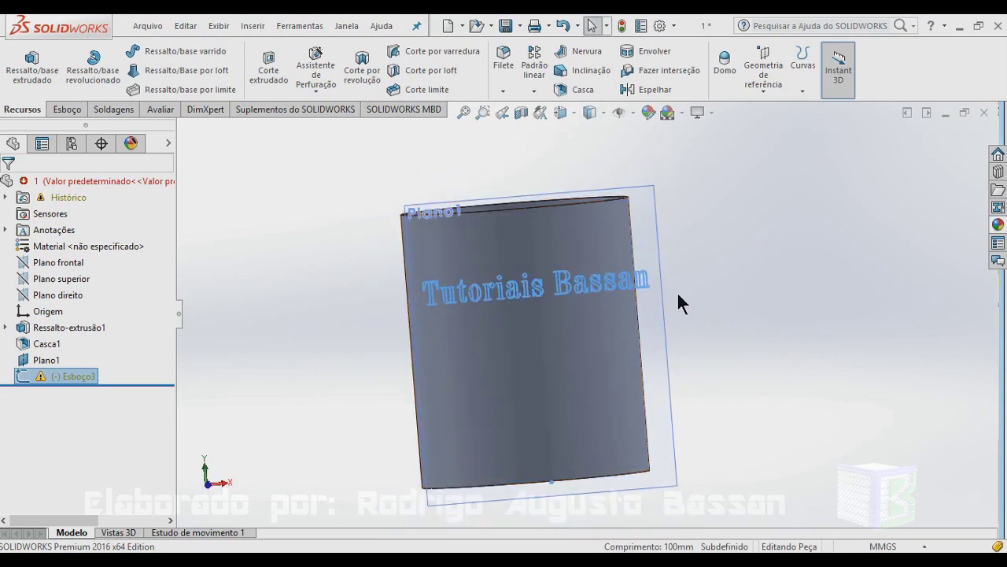
middle_click_drag(714, 280, 667, 286)
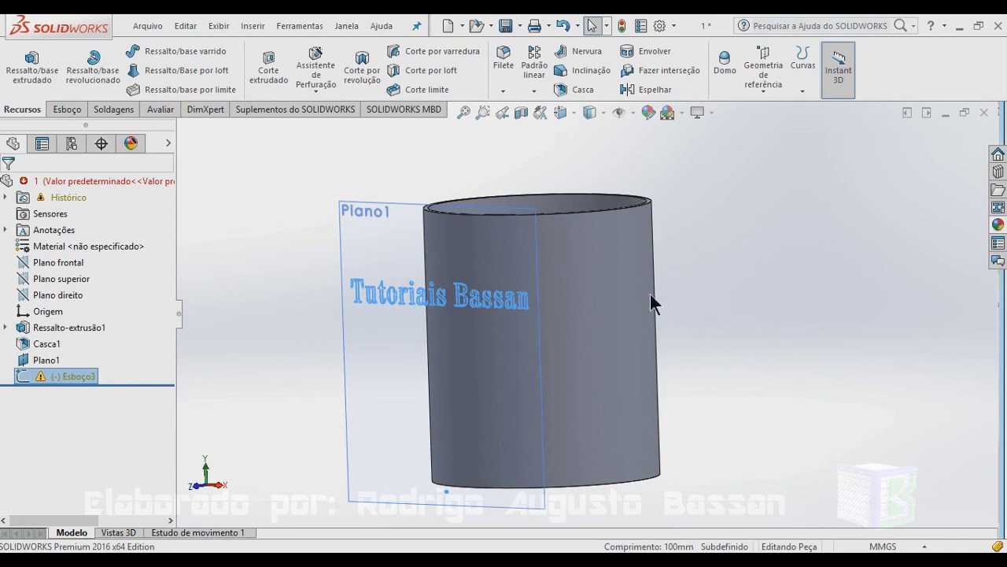
middle_click_drag(657, 288, 572, 378)
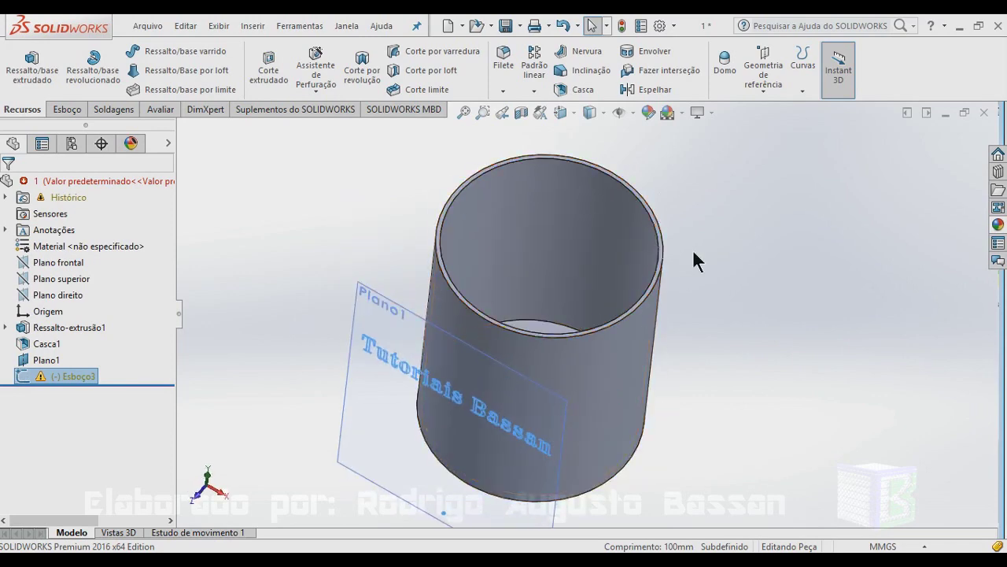
mouse_move(643, 366)
middle_mouse_down()
mouse_move(641, 273)
mouse_move(680, 220)
mouse_move(644, 234)
middle_mouse_up()
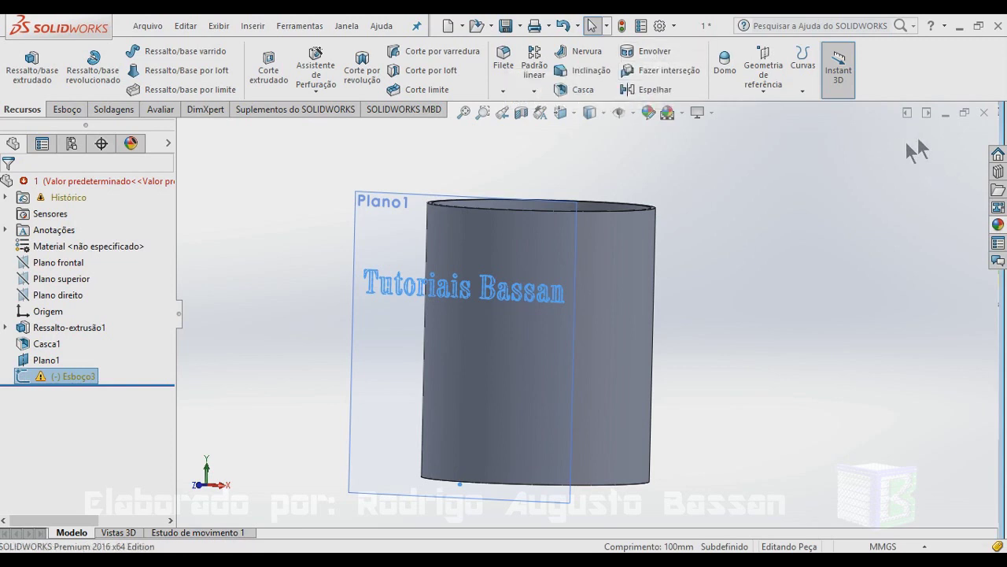
Set up an Envolver wrap with Esboço3 as the source and the cylinder's outer face as the target
left_click(658, 49)
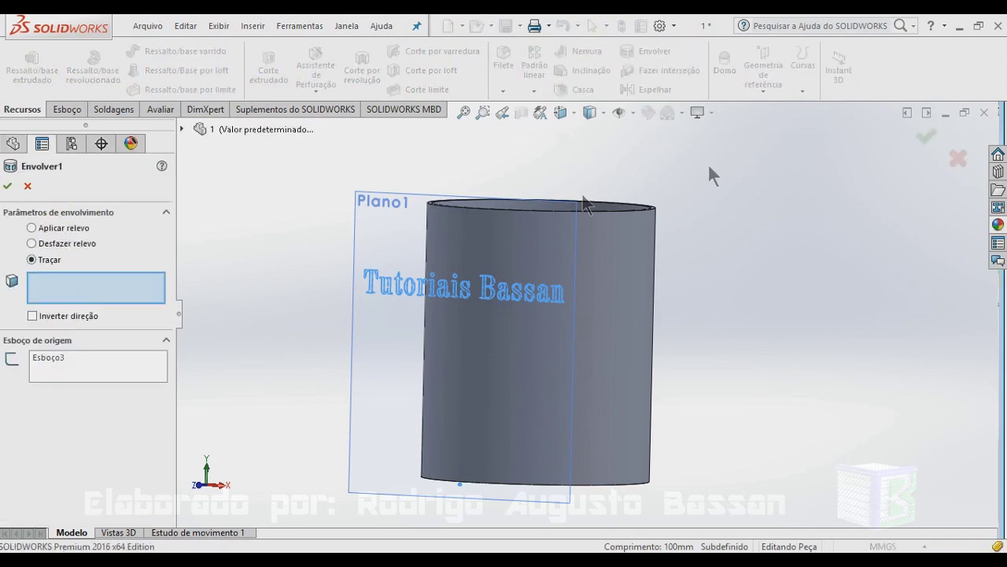
left_click(83, 360)
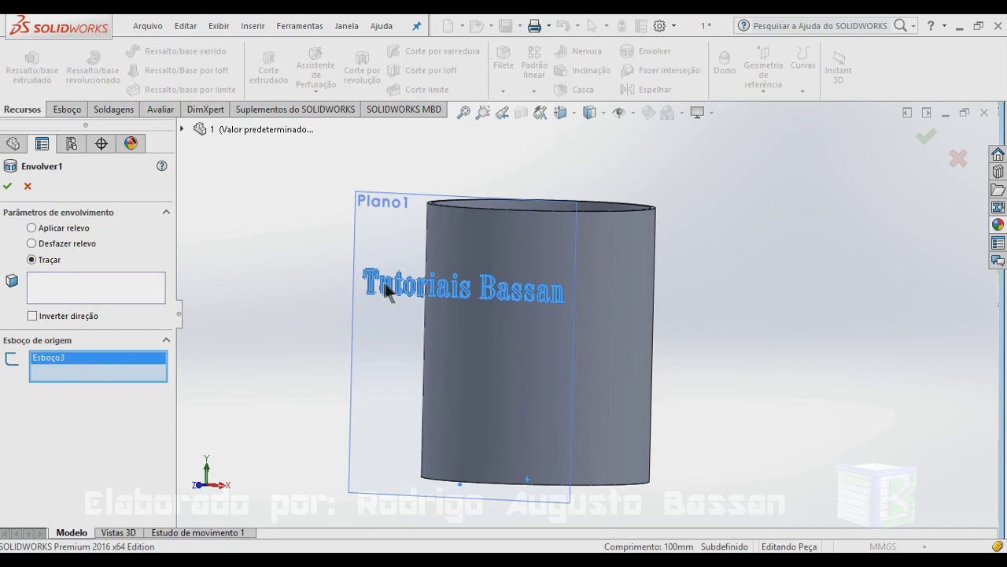
left_click(425, 291)
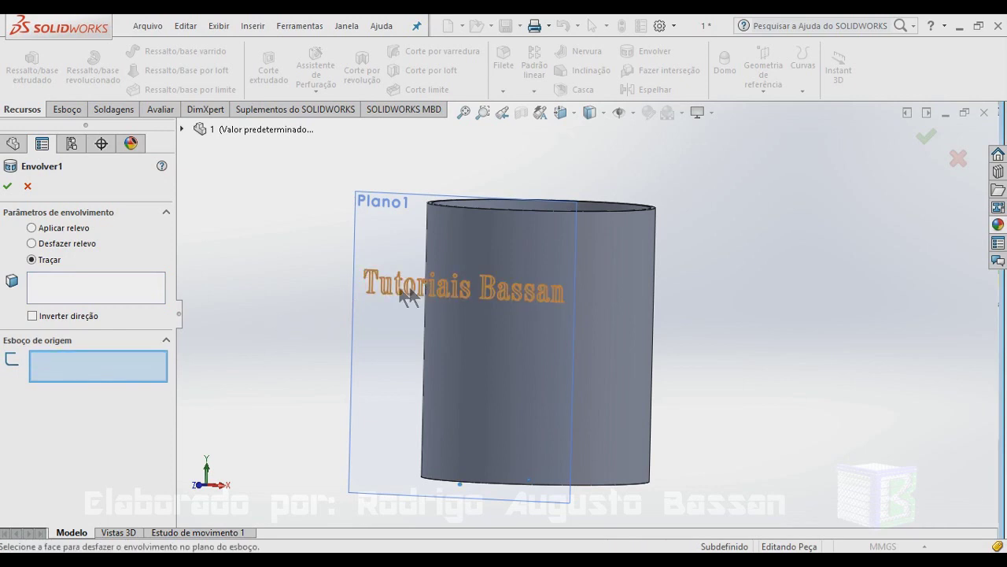
left_click(413, 286)
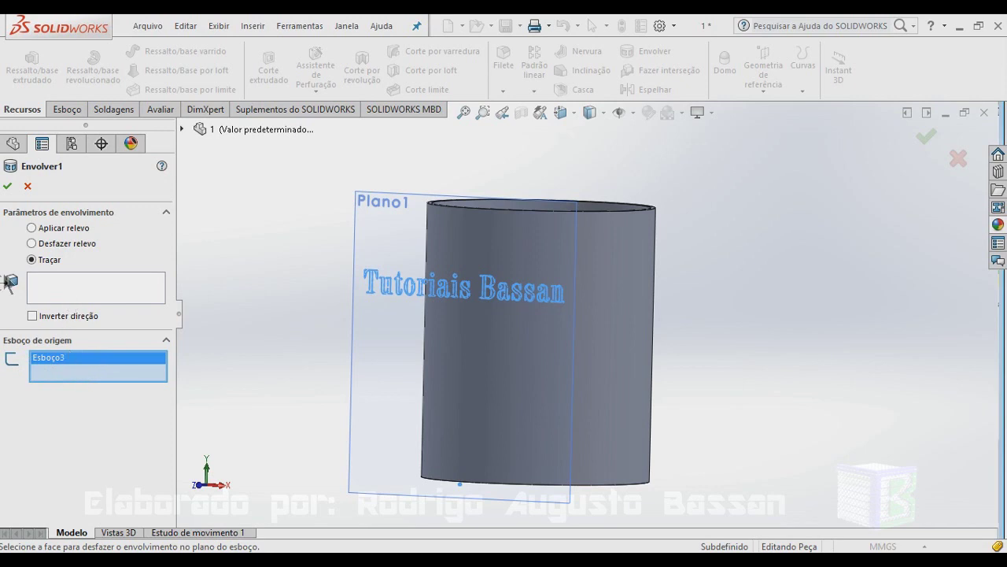
left_click(58, 283)
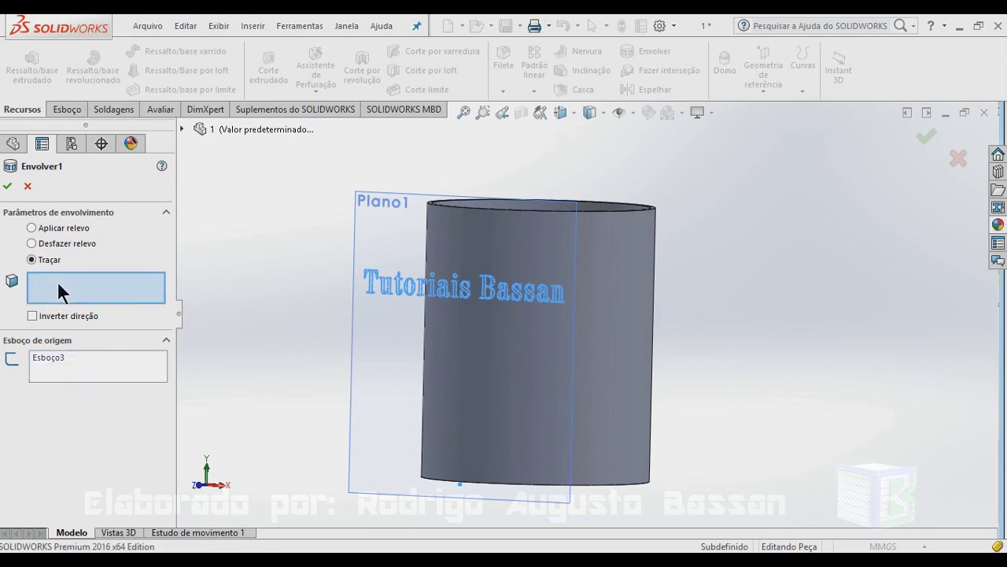
left_click(627, 261)
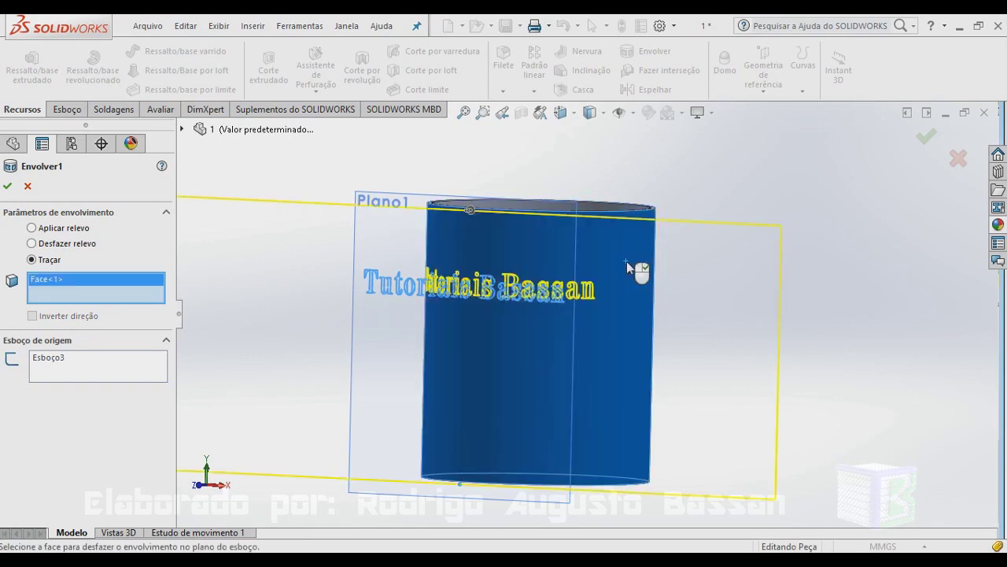
mouse_move(675, 280)
middle_mouse_down()
mouse_move(600, 296)
mouse_move(679, 279)
mouse_move(945, 275)
mouse_move(824, 291)
mouse_move(675, 281)
mouse_move(679, 331)
middle_mouse_up()
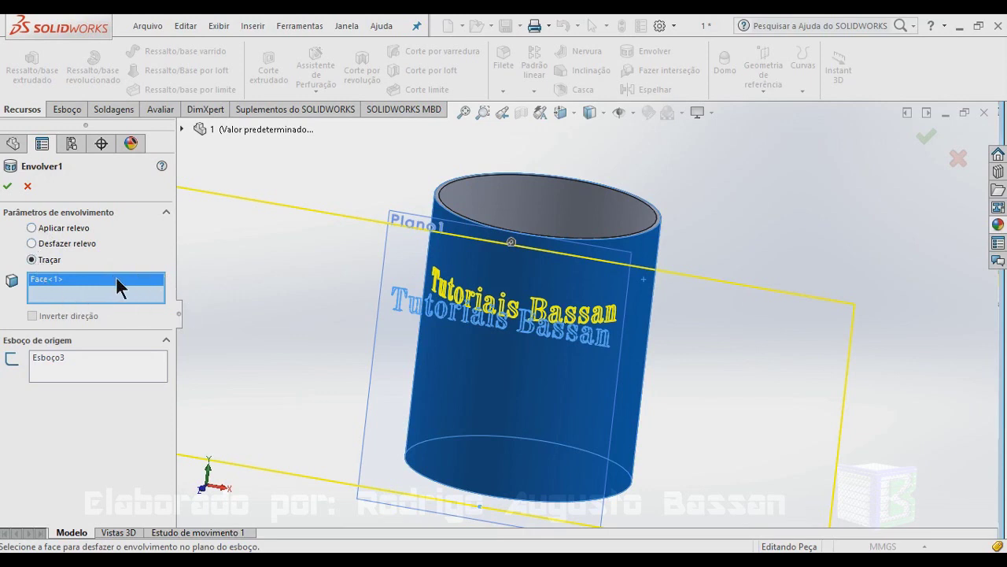
scroll(646, 331, "down", 2)
scroll(598, 323, "down", 3)
scroll(582, 321, "down", 2)
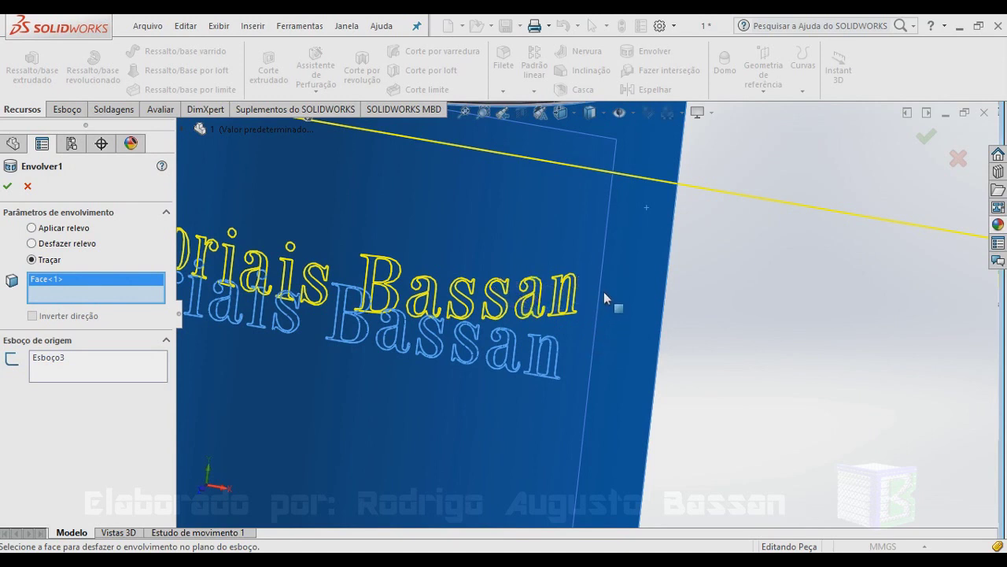
left_click(7, 187)
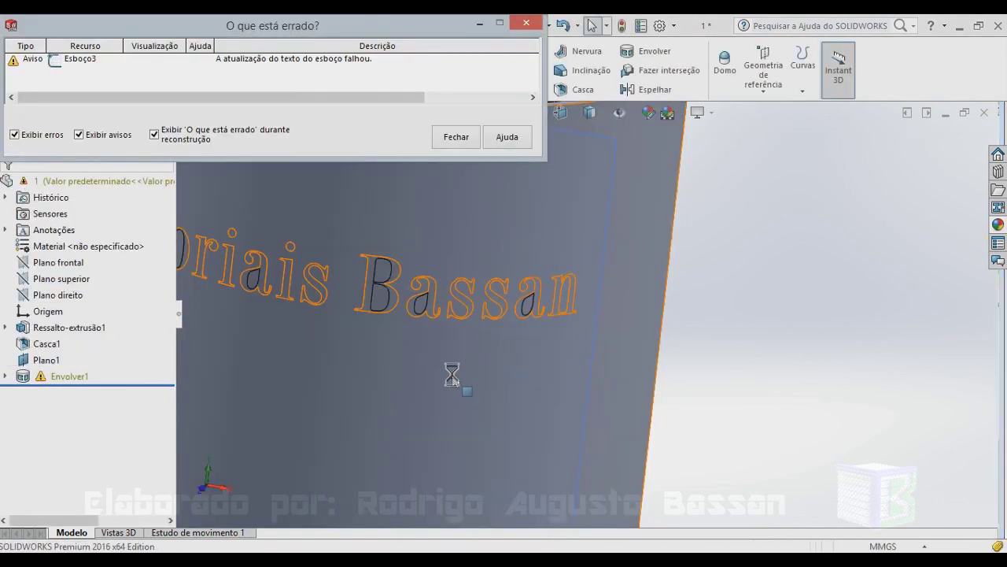
left_click(456, 137)
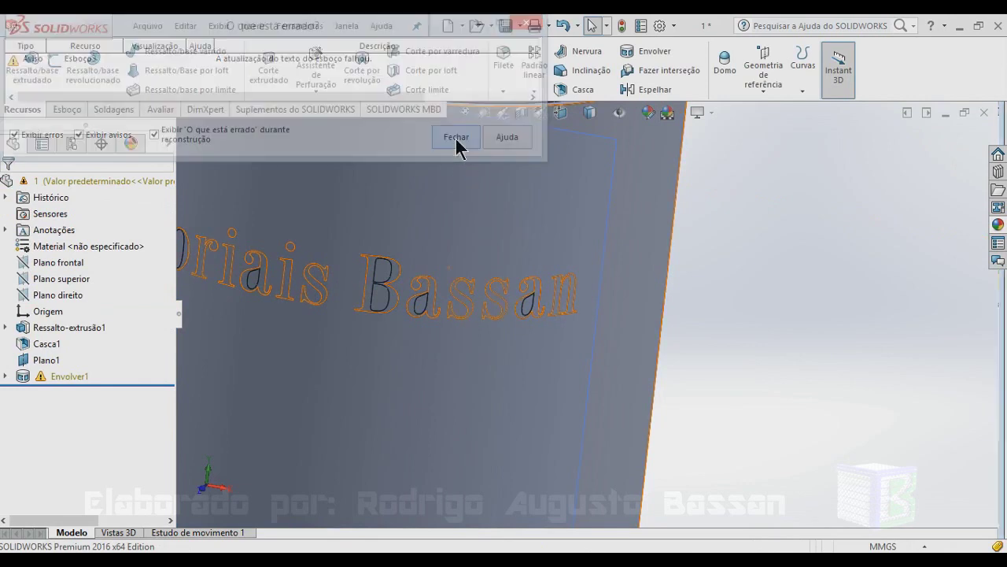
scroll(721, 306, "up", 2)
scroll(719, 307, "up", 4)
middle_click_drag(718, 307, 706, 305)
middle_click_drag(653, 276, 763, 275)
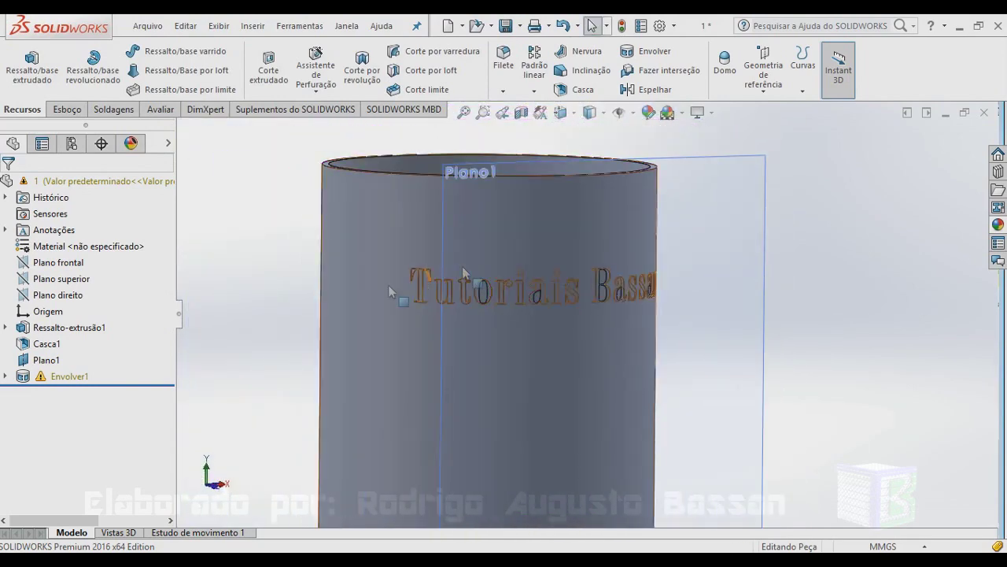
scroll(388, 299, "down", 3)
scroll(394, 318, "down", 3)
mouse_move(399, 322)
middle_mouse_down()
mouse_move(481, 364)
mouse_move(333, 330)
mouse_move(405, 337)
mouse_move(430, 373)
middle_mouse_up()
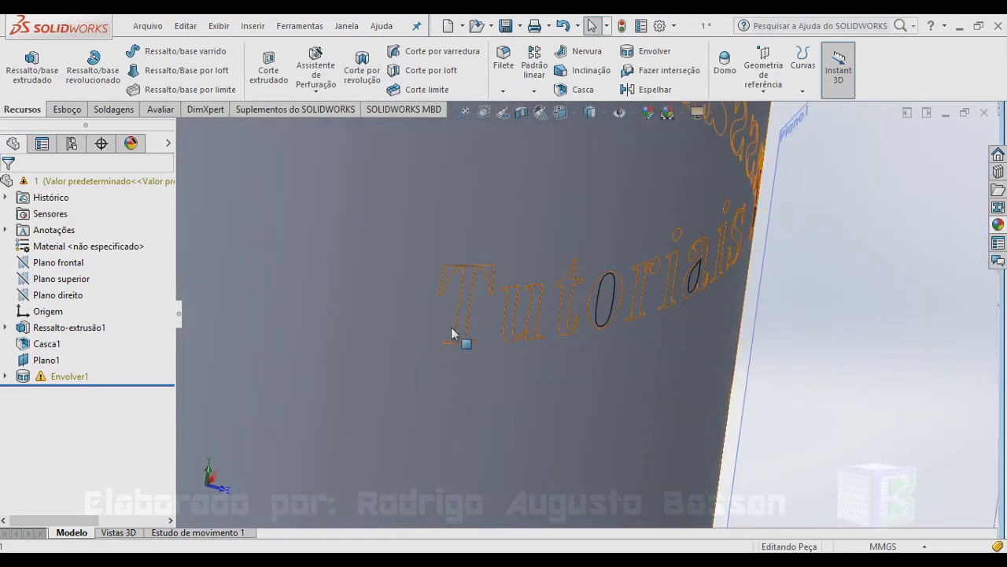
key("f")
mouse_move(509, 184)
middle_mouse_down()
mouse_move(521, 332)
mouse_move(522, 320)
mouse_move(456, 283)
mouse_move(374, 254)
mouse_move(452, 226)
mouse_move(403, 227)
mouse_move(417, 220)
middle_mouse_up()
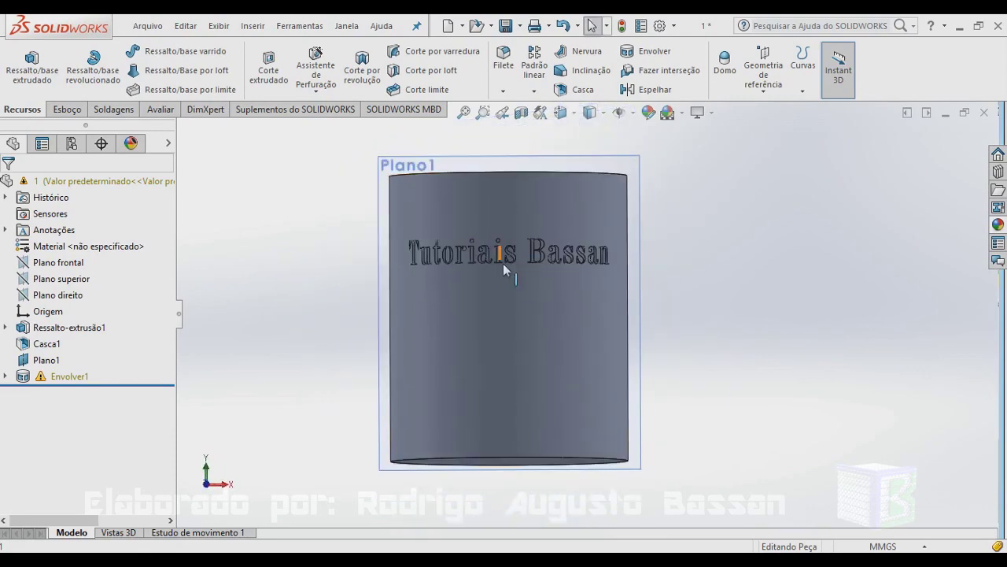
Edit the Envolver1 wrap feature and switch it to Desfazer relevo to deboss the text 2.00mm
right_click(22, 383)
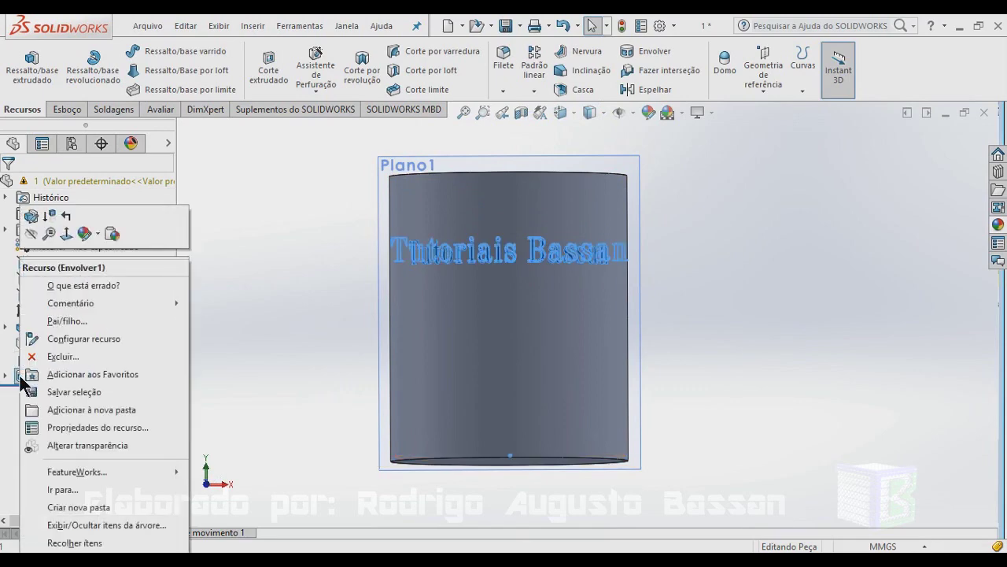
left_click(30, 219)
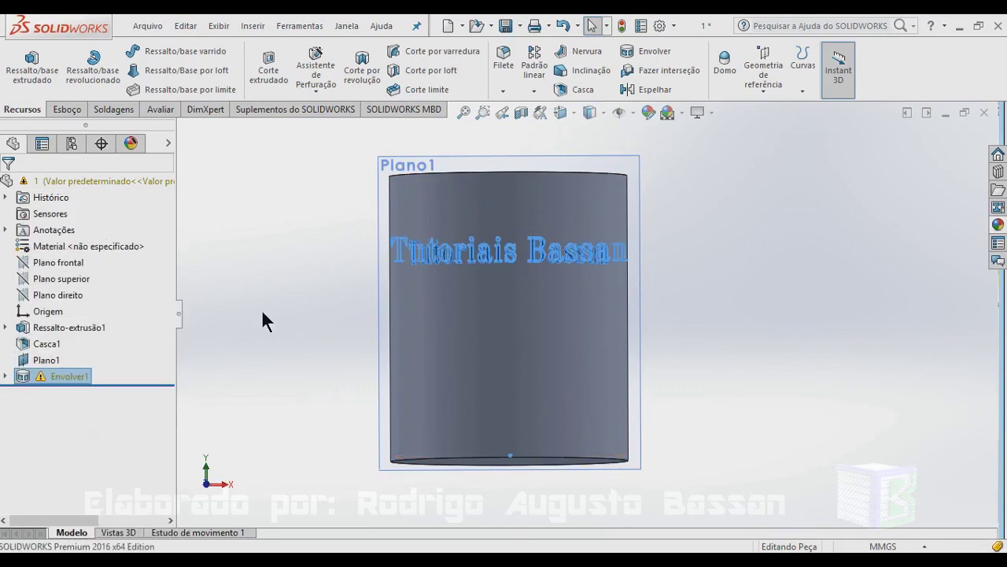
right_click(23, 381)
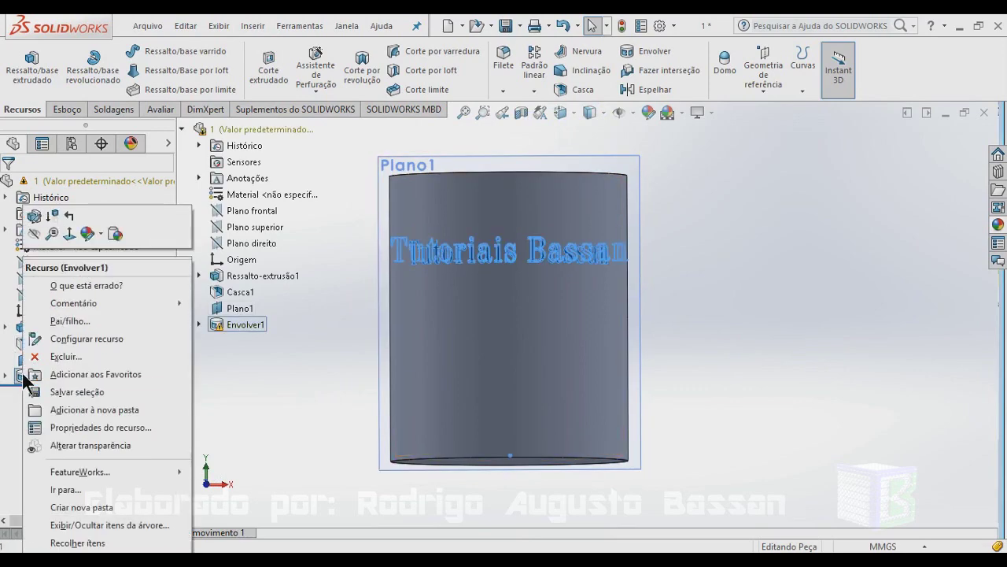
left_click(34, 214)
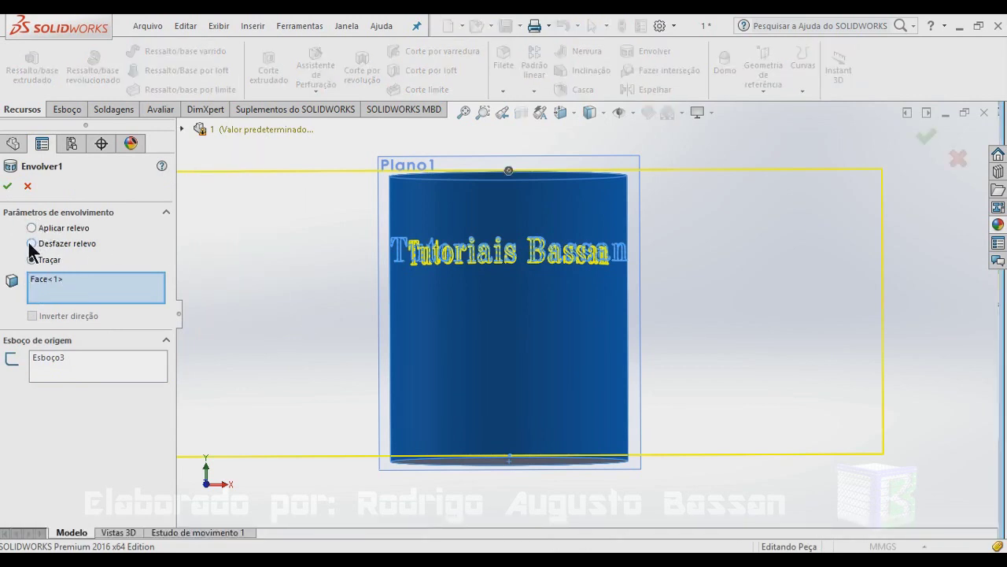
left_click(31, 244)
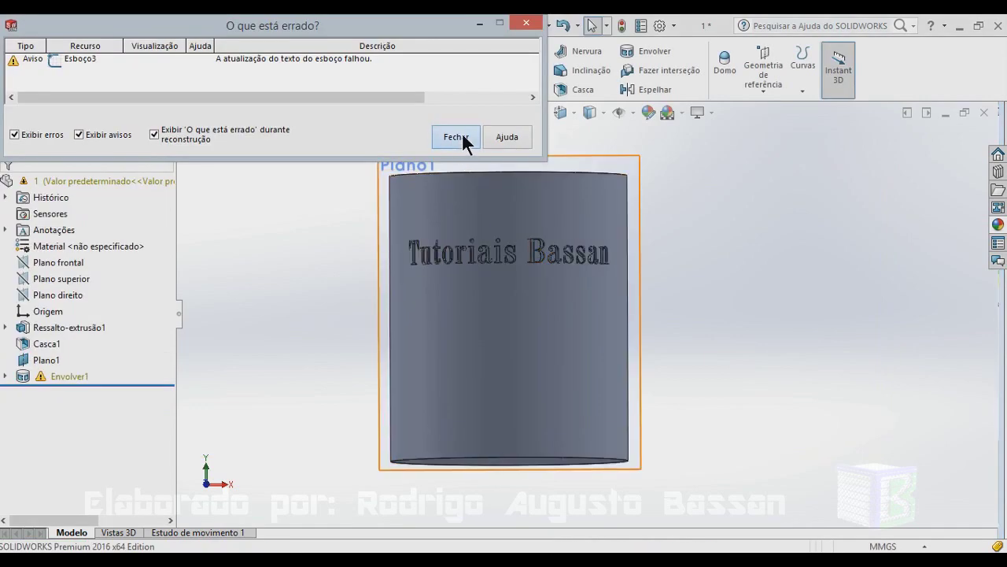
Close the sketch text update warning and zoom in on the engraved lettering
left_click(464, 137)
scroll(625, 244, "down", 5)
scroll(598, 267, "down", 2)
scroll(558, 261, "down", 2)
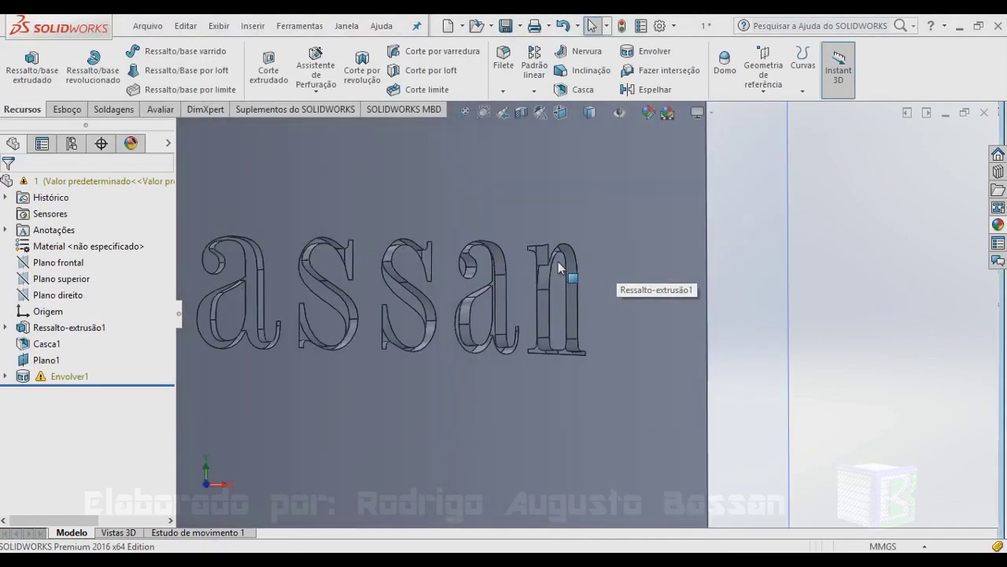
scroll(558, 262, "down", 2)
scroll(551, 268, "down", 2)
scroll(543, 267, "down", 2)
scroll(469, 269, "down", 2)
Orbit around the 'san' letters and the cylinder's top end to inspect the engraving
mouse_move(470, 268)
middle_mouse_down()
mouse_move(425, 268)
mouse_move(511, 292)
middle_mouse_up()
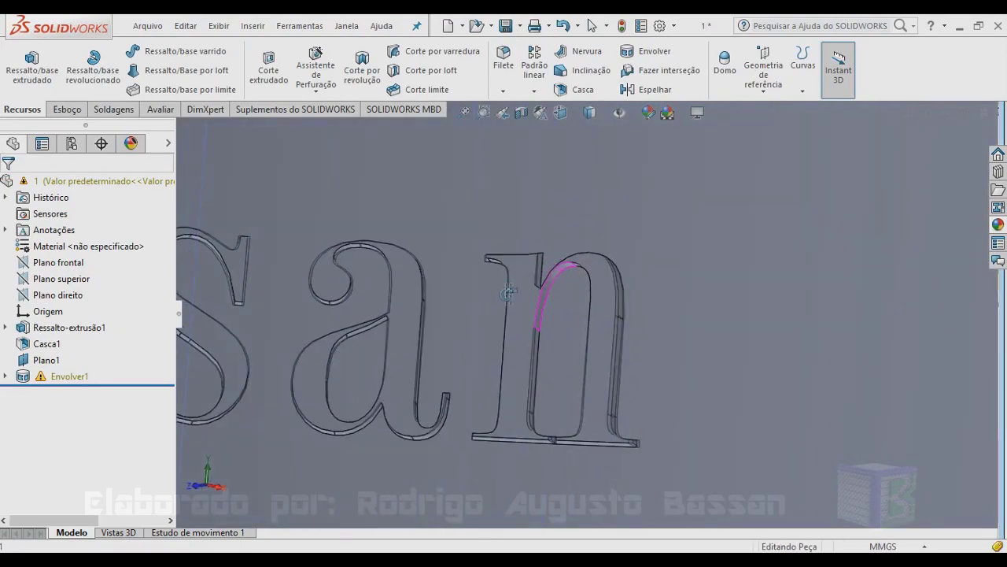
scroll(485, 303, "up", 5)
scroll(481, 307, "up", 5)
mouse_move(578, 202)
middle_mouse_down()
mouse_move(520, 360)
mouse_move(645, 206)
mouse_move(612, 162)
mouse_move(643, 180)
mouse_move(617, 252)
mouse_move(629, 235)
middle_mouse_up()
scroll(621, 236, "up", 3)
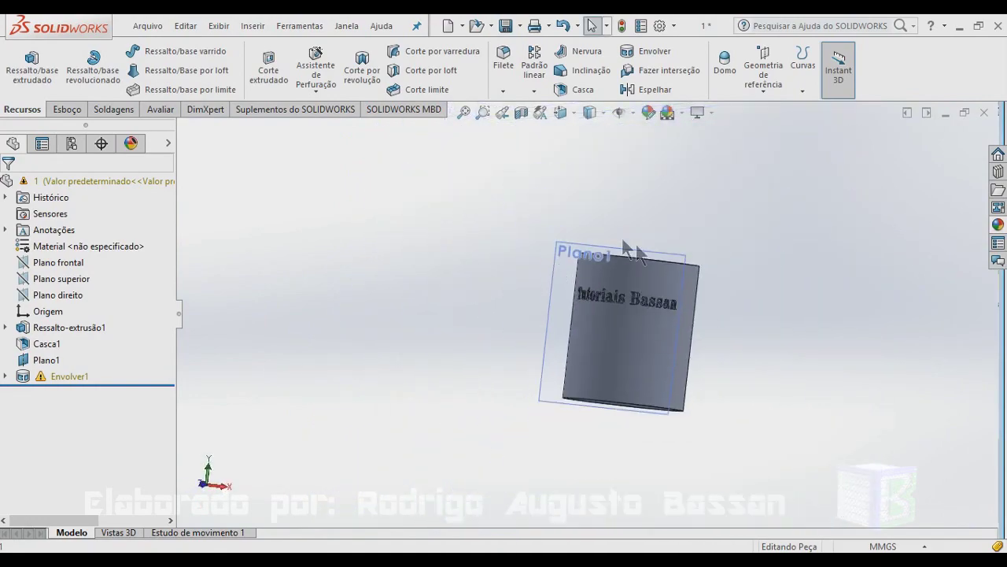
scroll(642, 306, "down", 4)
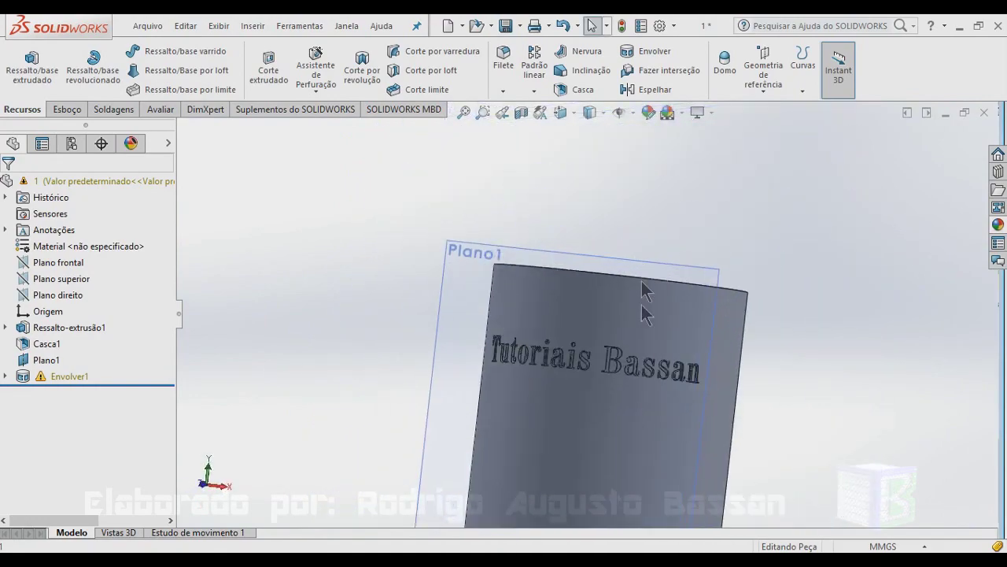
right_click(21, 379)
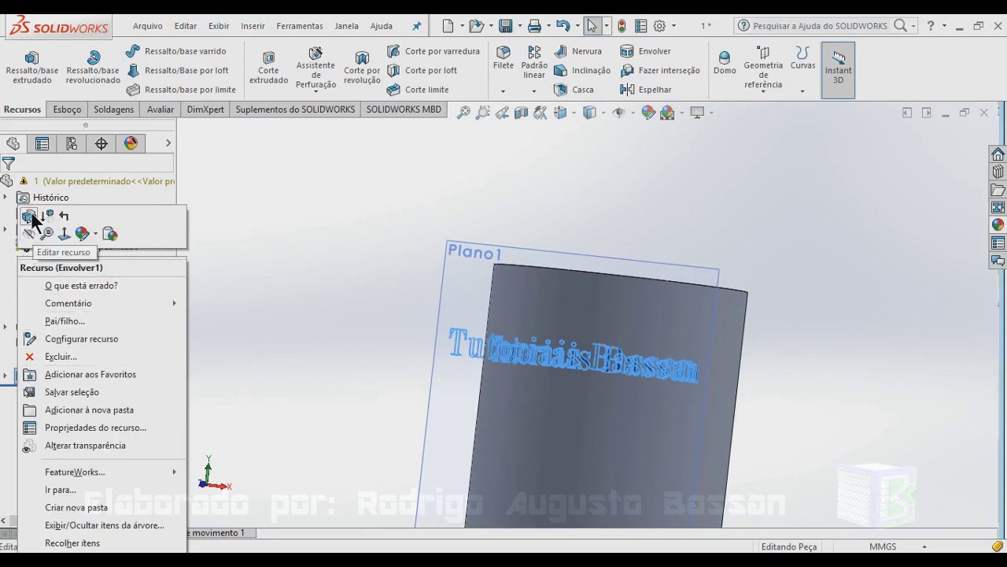
Reapply Envolver1 with Desfazer relevo at 2.00mm, rebuild, and close the warning
left_click(30, 216)
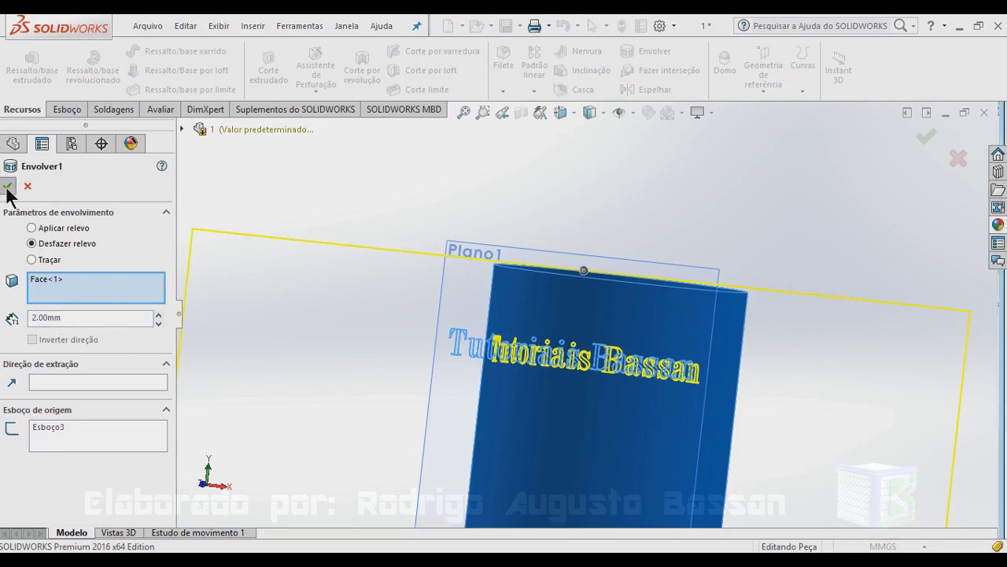
left_click(8, 188)
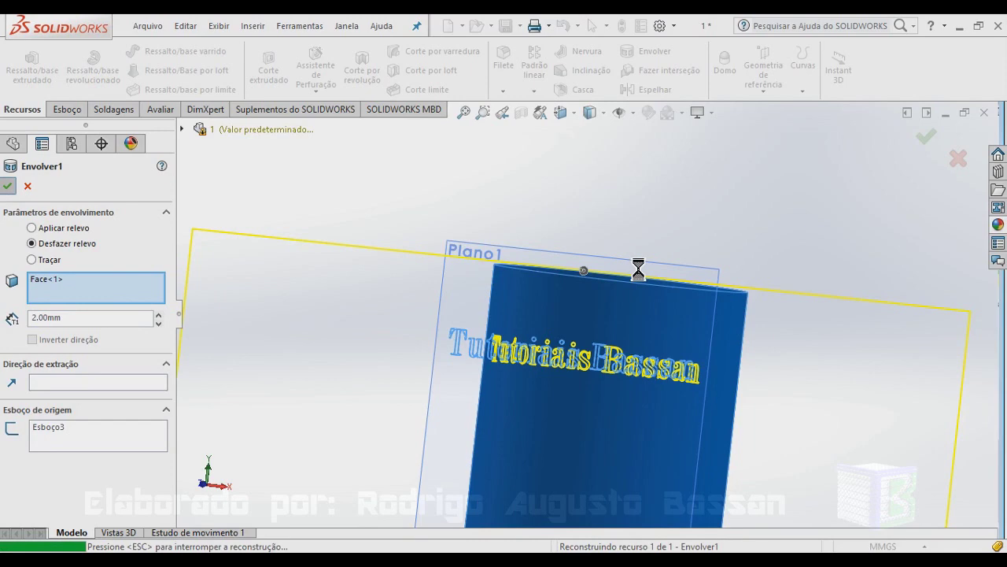
left_click(454, 134)
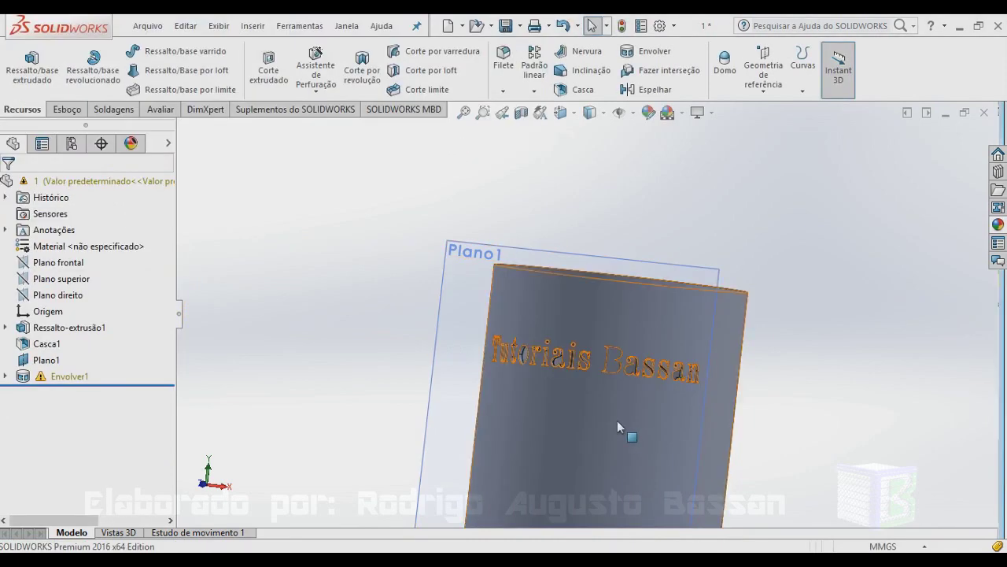
scroll(622, 413, "down", 3)
scroll(613, 373, "down", 3)
mouse_move(613, 373)
middle_mouse_down()
mouse_move(596, 292)
mouse_move(521, 275)
mouse_move(392, 423)
mouse_move(418, 378)
mouse_move(451, 344)
mouse_move(386, 442)
mouse_move(538, 299)
mouse_move(610, 361)
mouse_move(641, 319)
mouse_move(567, 343)
middle_mouse_up()
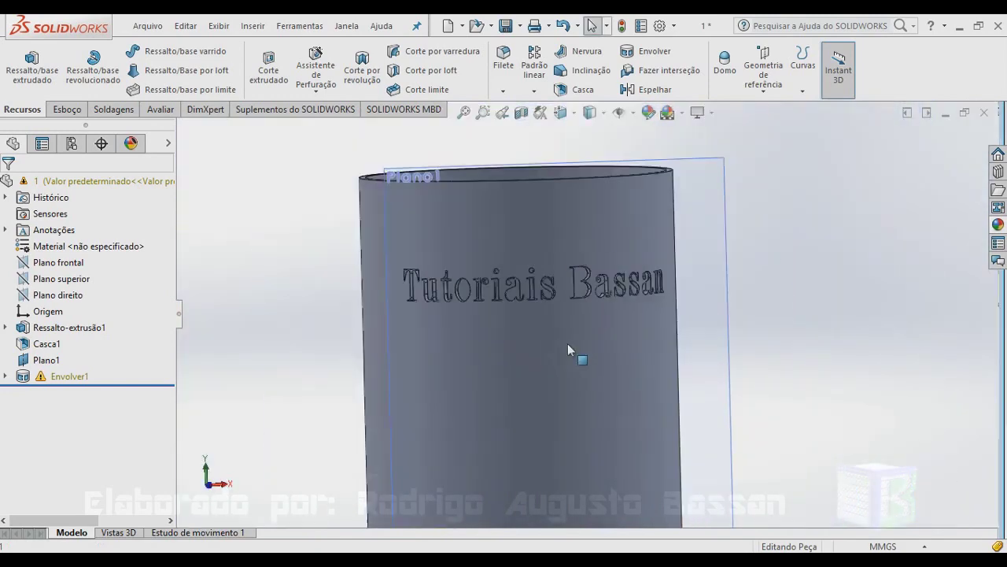
mouse_move(507, 301)
middle_mouse_down()
mouse_move(512, 191)
mouse_move(497, 196)
mouse_move(495, 307)
middle_mouse_up()
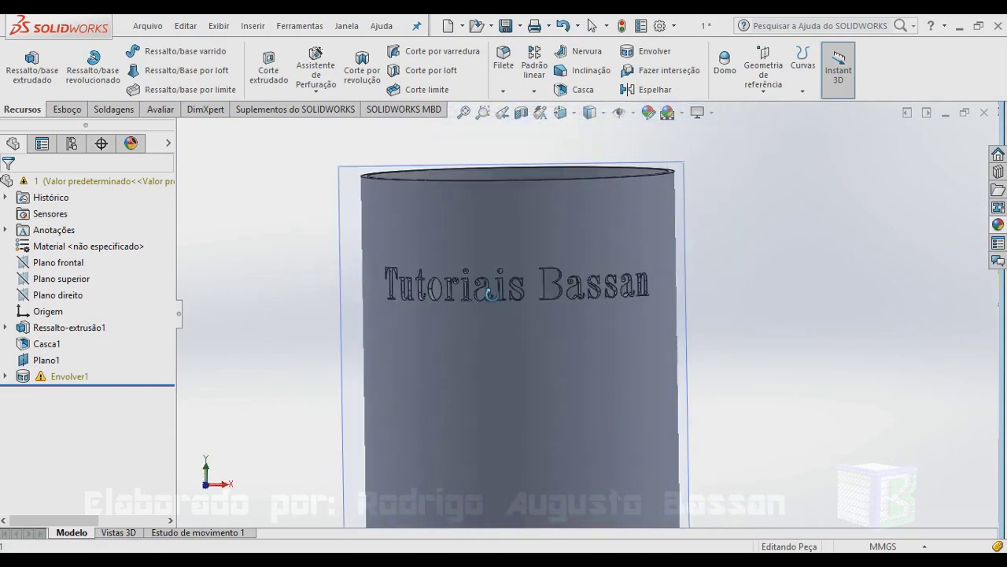
right_click(27, 374)
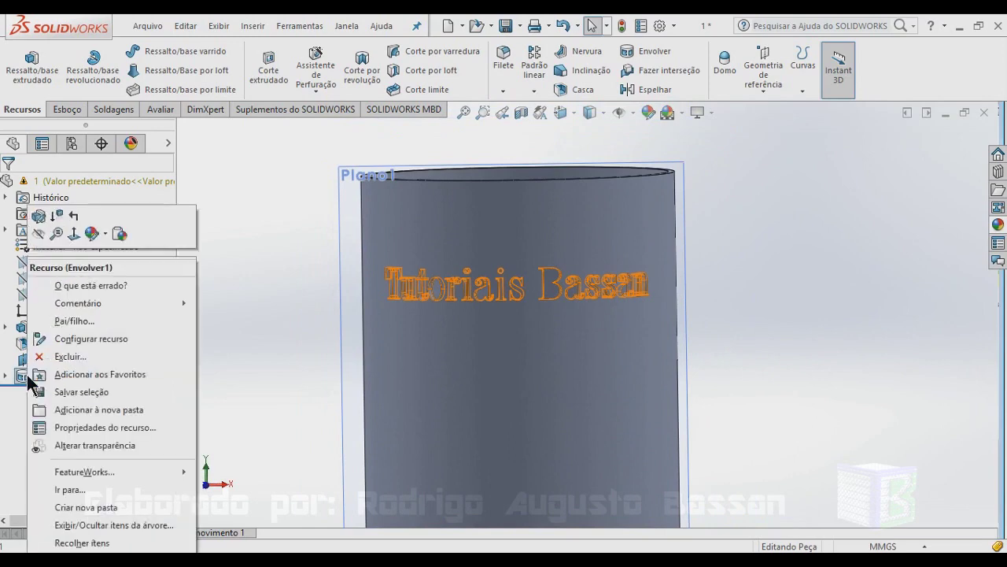
Switch Envolver1 to Aplicar relevo so the letters stand 2.00mm out, and dismiss the warning
left_click(40, 215)
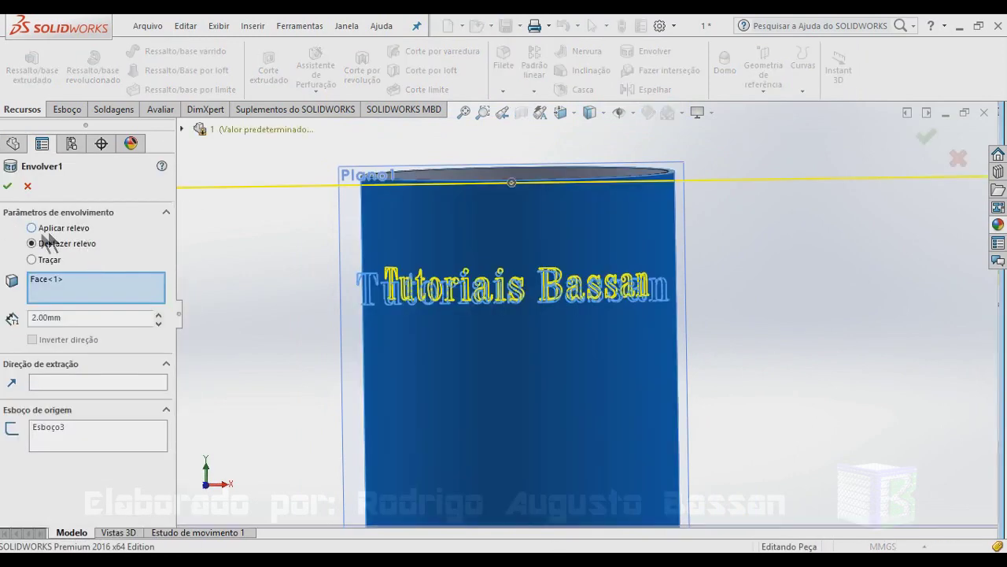
left_click(32, 229)
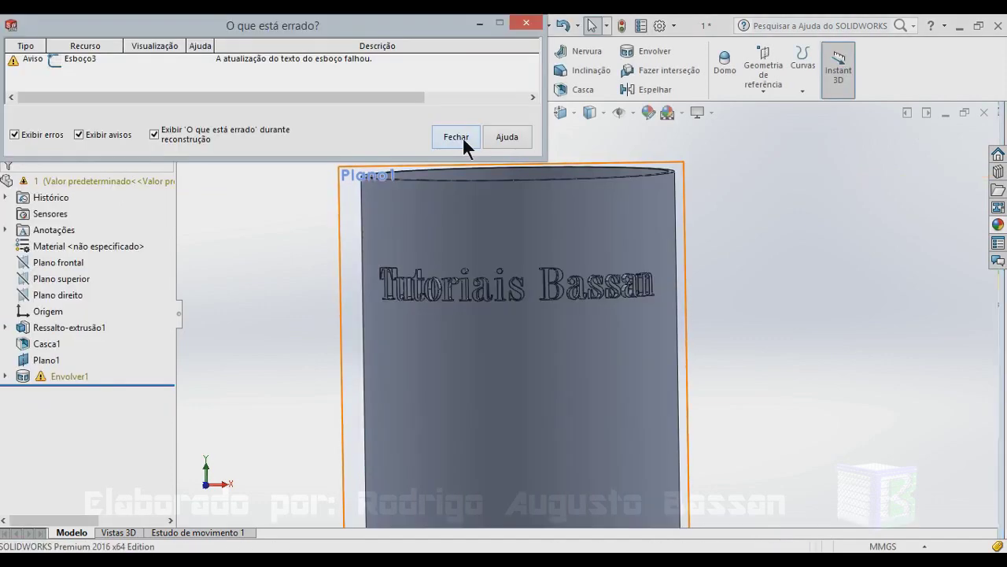
left_click(456, 137)
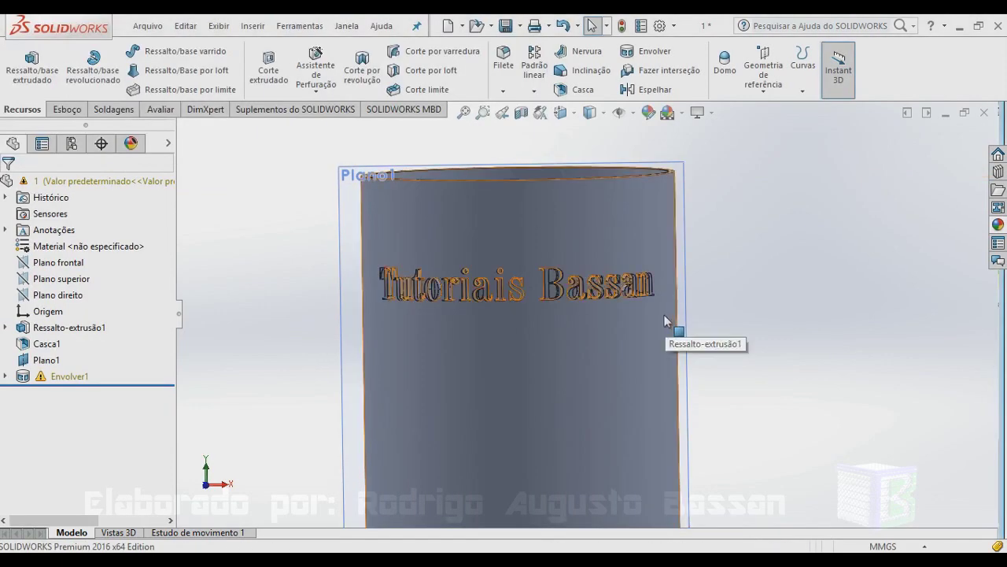
Zoom, orbit and fit the mug in view to check the raised lettering and open top
scroll(660, 311, "up", 3)
scroll(658, 310, "down", 3)
scroll(598, 307, "down", 3)
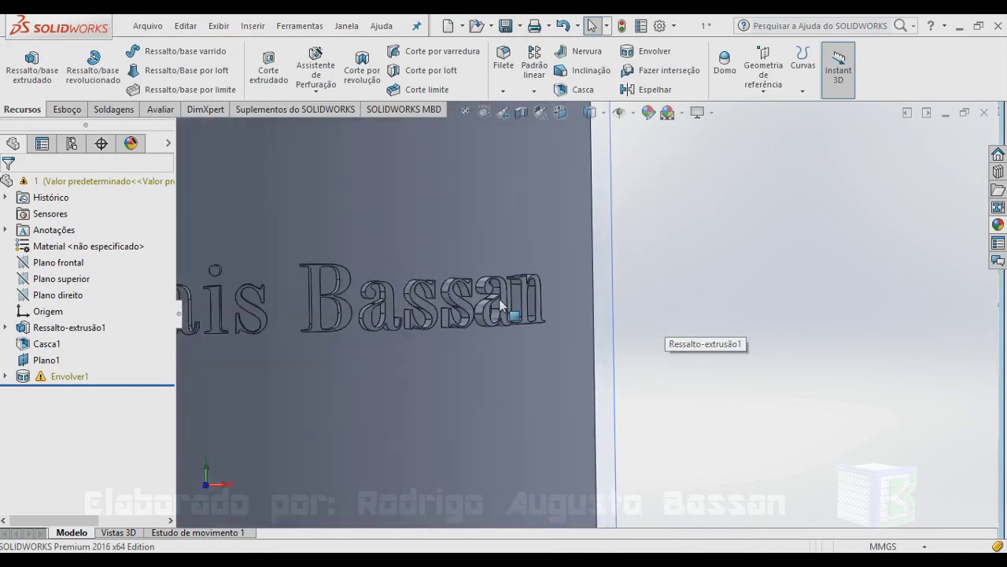
mouse_move(501, 306)
middle_mouse_down()
mouse_move(587, 327)
mouse_move(398, 332)
mouse_move(383, 346)
mouse_move(465, 333)
mouse_move(519, 307)
mouse_move(598, 311)
mouse_move(542, 321)
mouse_move(461, 367)
mouse_move(544, 276)
mouse_move(472, 367)
mouse_move(469, 415)
middle_mouse_up()
key("f")
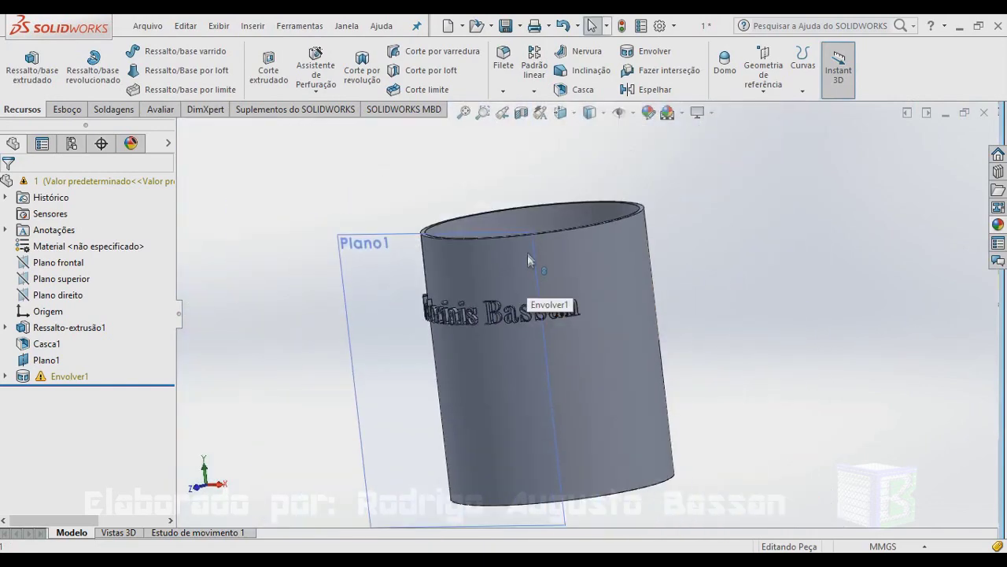
mouse_move(527, 347)
middle_mouse_down()
mouse_move(534, 334)
mouse_move(531, 411)
middle_mouse_up()
Orbit around the mug to view the raised 'Tutoriais Bassan' text from the side and front
scroll(512, 379, "down", 2)
scroll(508, 377, "down", 2)
scroll(505, 375, "down", 2)
scroll(496, 362, "down", 1)
scroll(491, 355, "up", 3)
middle_click_drag(491, 356, 574, 303)
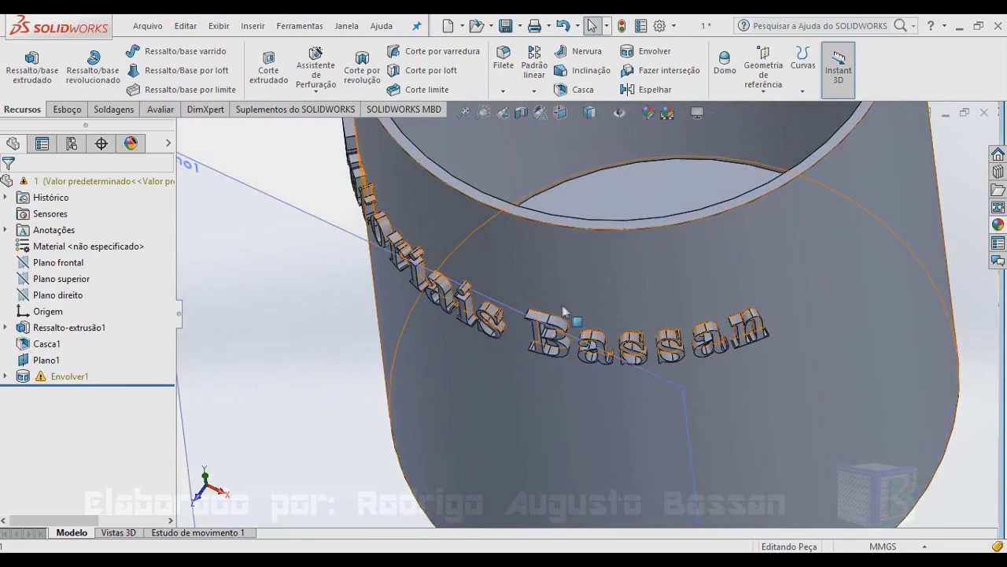
scroll(574, 315, "down", 3)
scroll(574, 338, "down", 2)
scroll(574, 338, "up", 5)
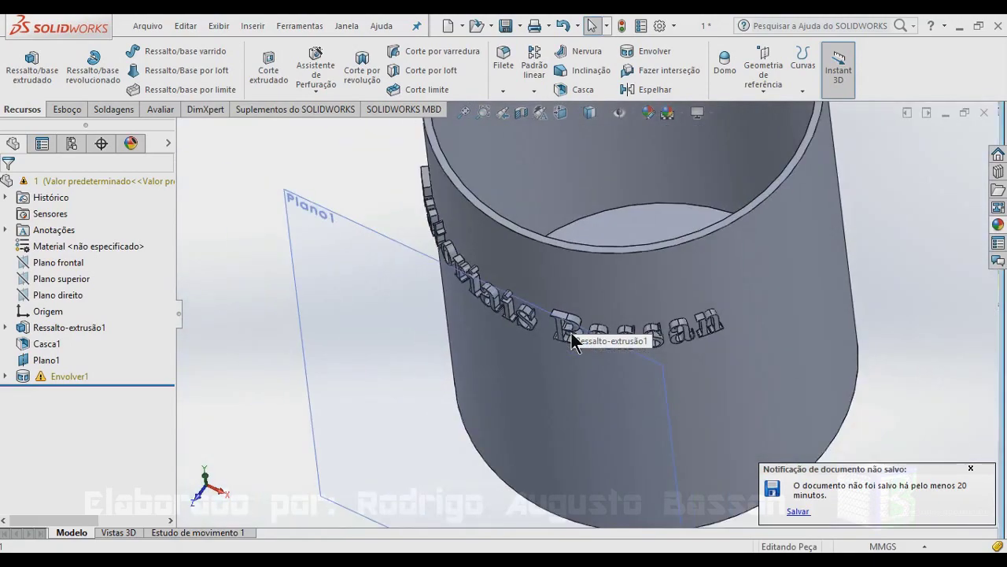
mouse_move(580, 341)
middle_mouse_down()
mouse_move(589, 276)
mouse_move(739, 330)
middle_mouse_up()
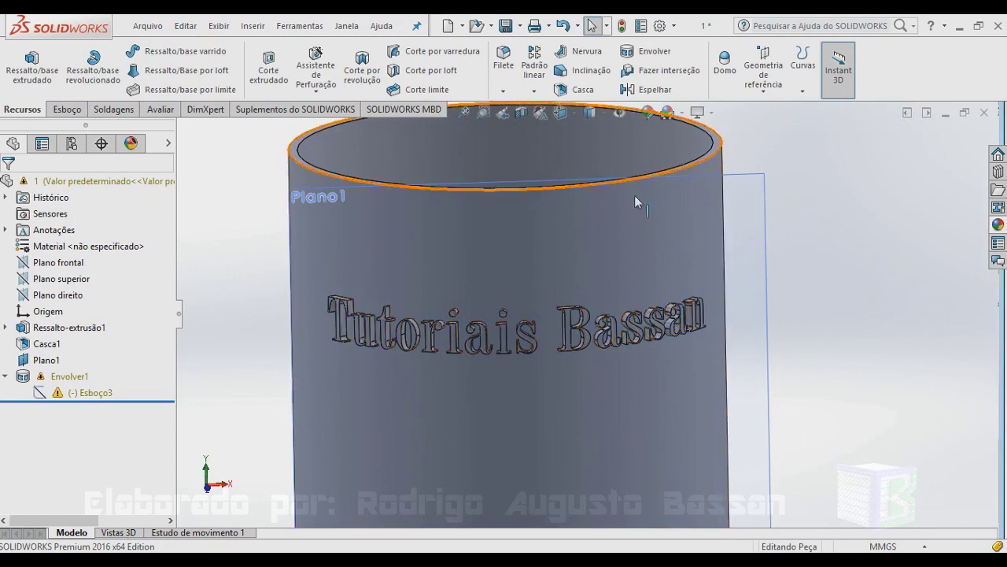
scroll(784, 293, "up", 2)
scroll(784, 292, "up", 1)
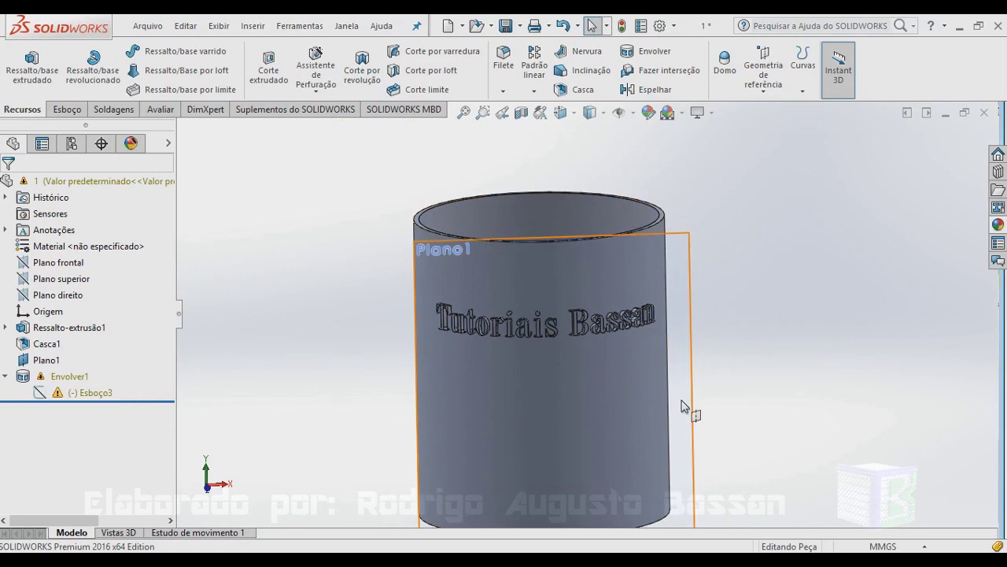
mouse_move(724, 335)
middle_mouse_down()
mouse_move(674, 315)
mouse_move(565, 402)
middle_mouse_up()
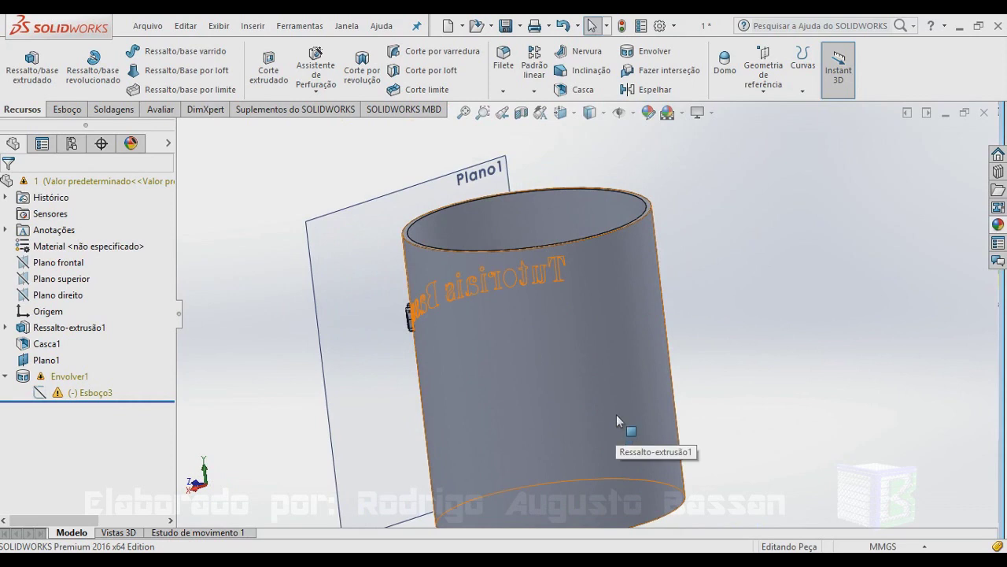
mouse_move(549, 384)
middle_mouse_down()
mouse_move(704, 347)
mouse_move(697, 307)
middle_mouse_up()
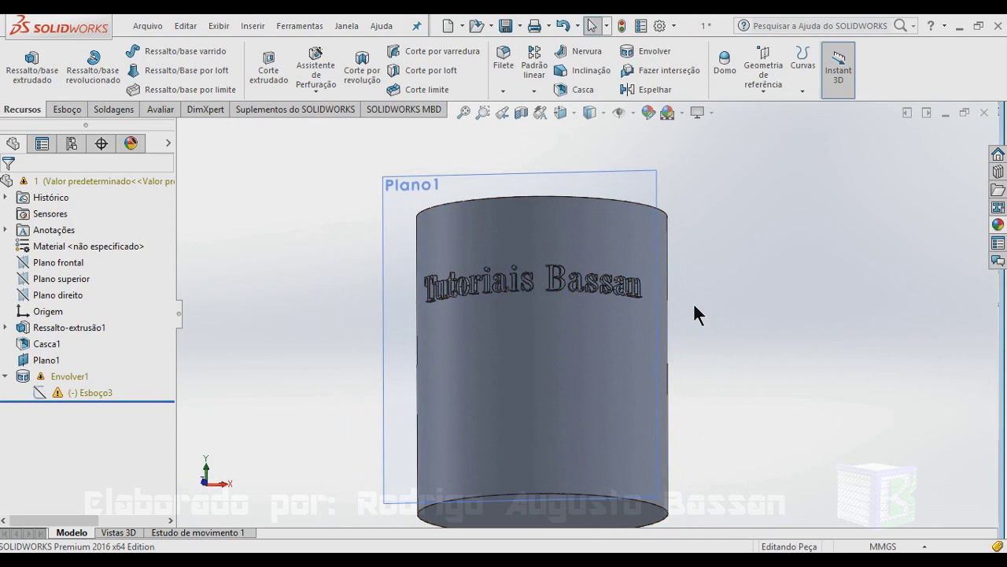